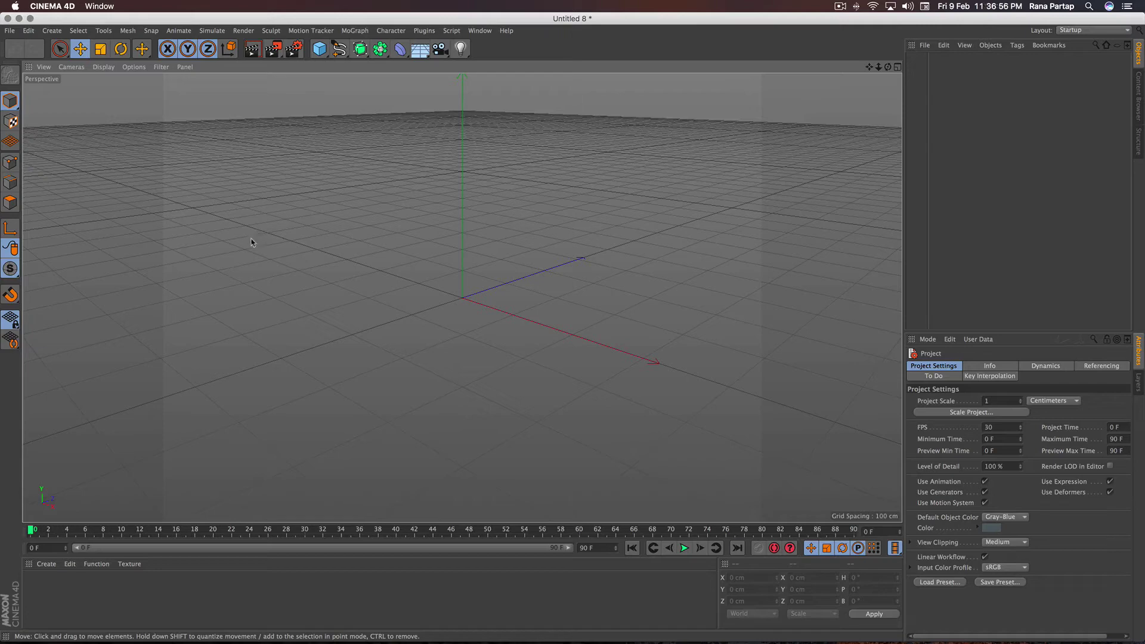
- Add a sphere with Quick Shading (Lines) display and set its radius to 4000 cm
left_click(319, 48)
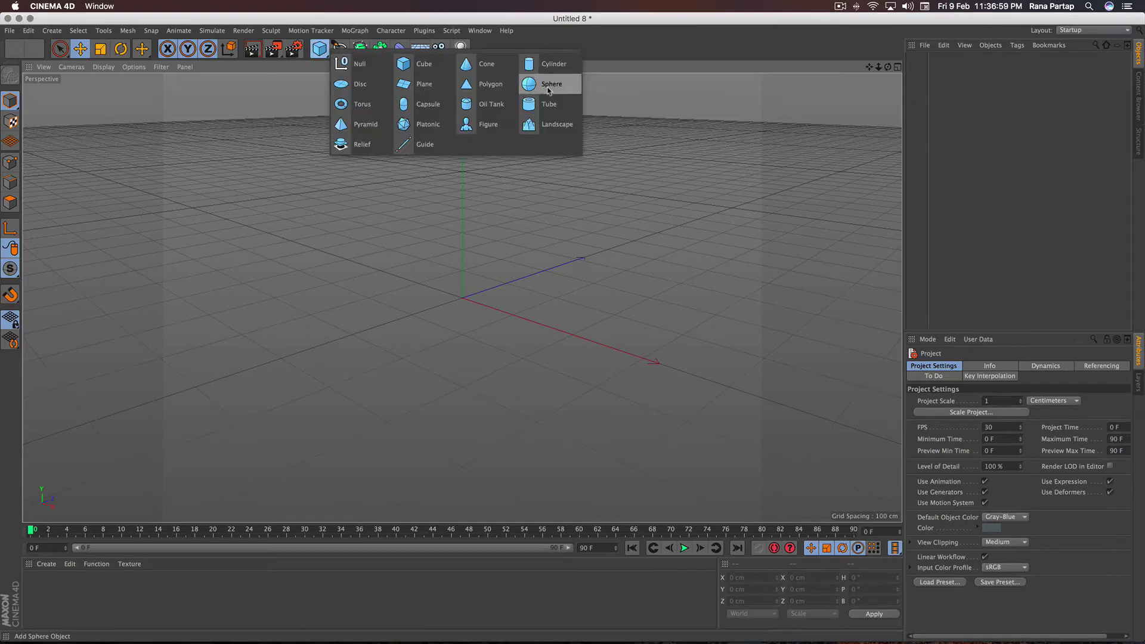
left_click(549, 90)
scroll(473, 314, "up", 3)
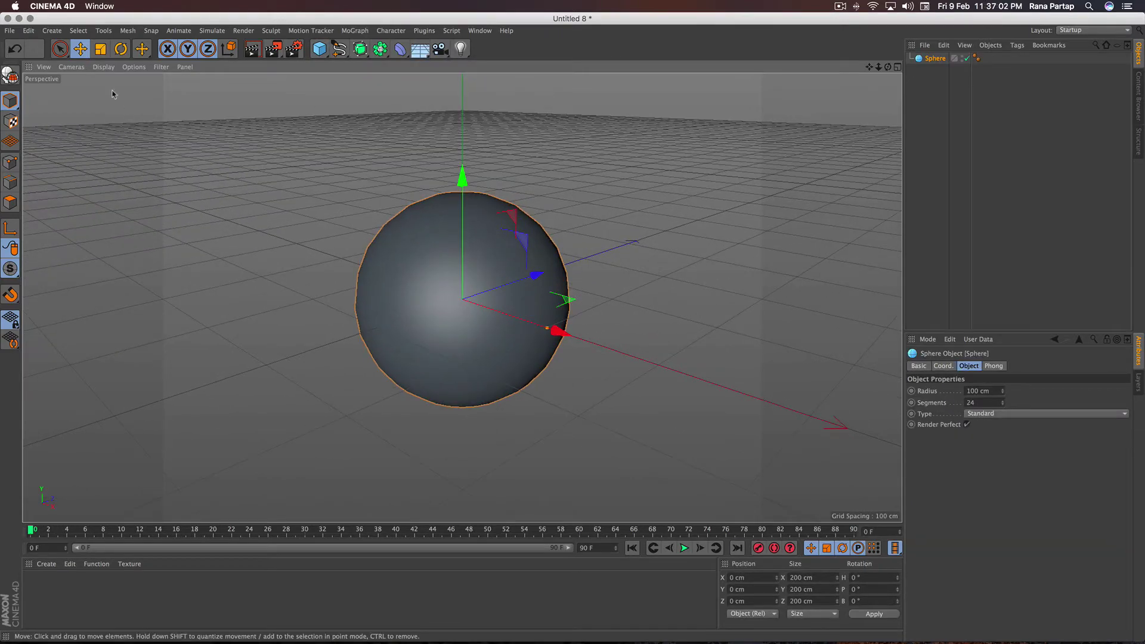
left_click(103, 67)
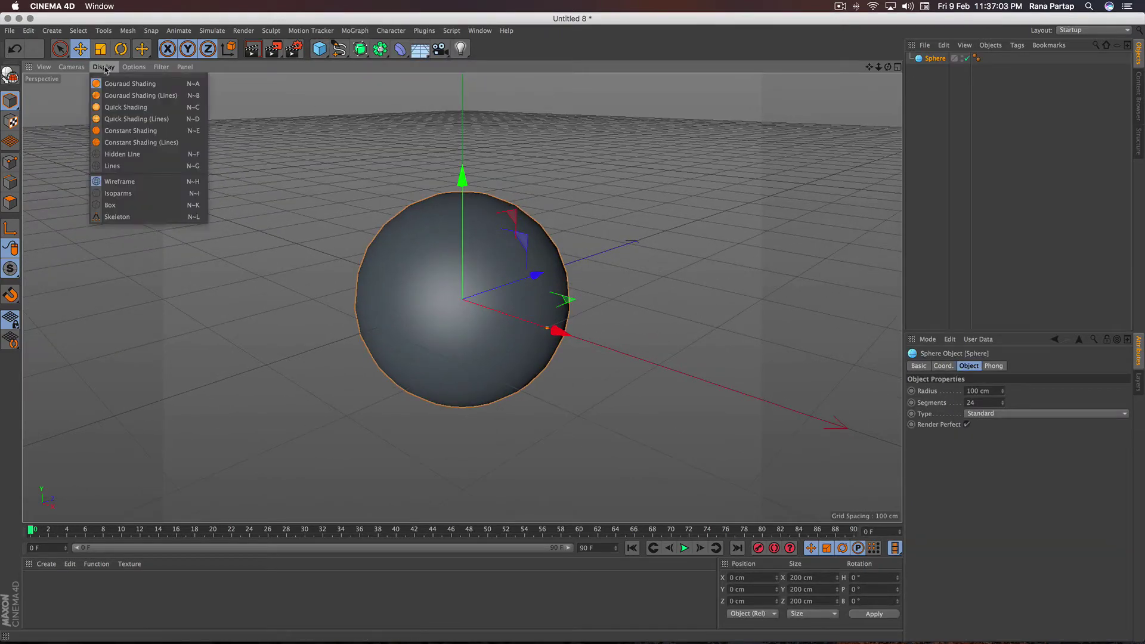
left_click(165, 122)
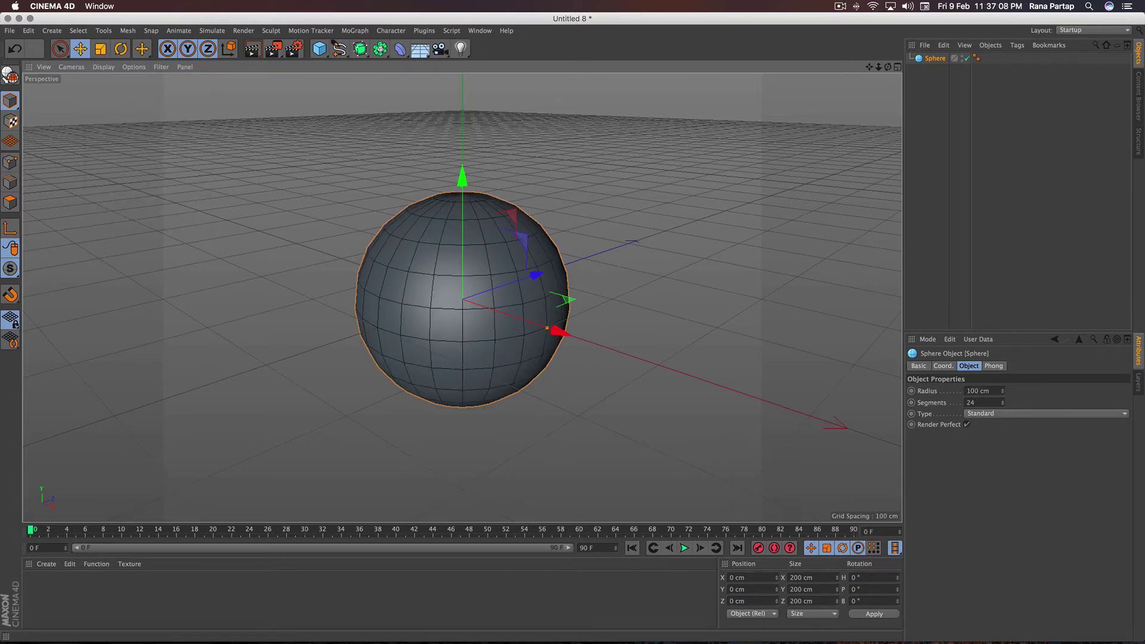
left_click(968, 392)
type("4000")
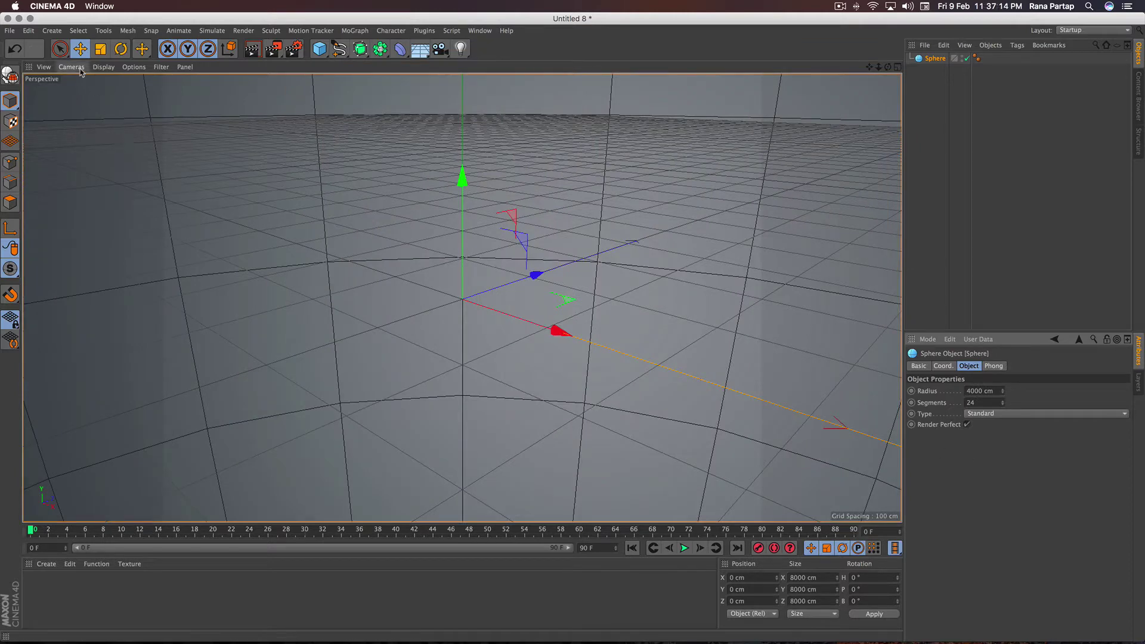
- Switch the viewport to the Front camera and add a Camera object at the origin
left_click(81, 71)
left_click(106, 183)
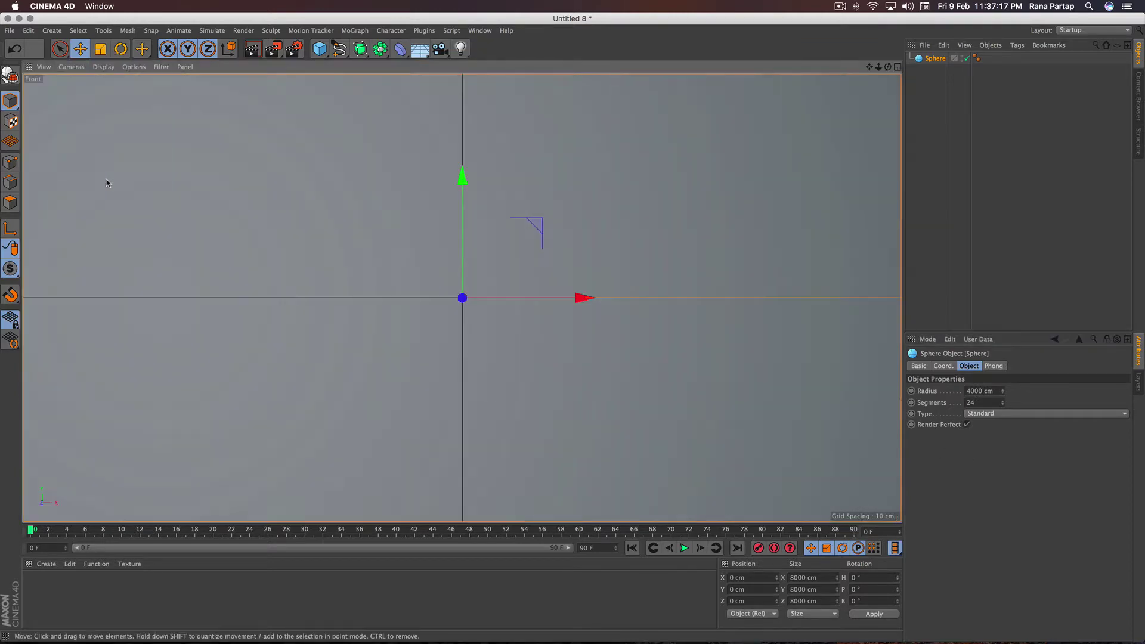
left_click(440, 49)
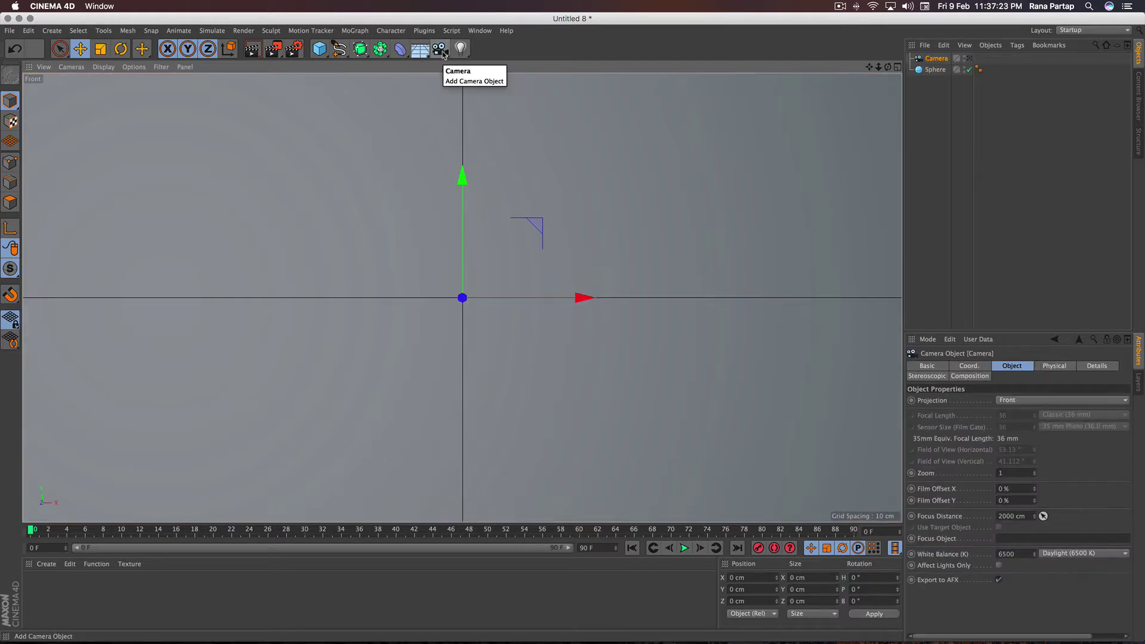
- Check the new camera in the four-view layout, then return to a single full-size Front view
left_click(898, 69)
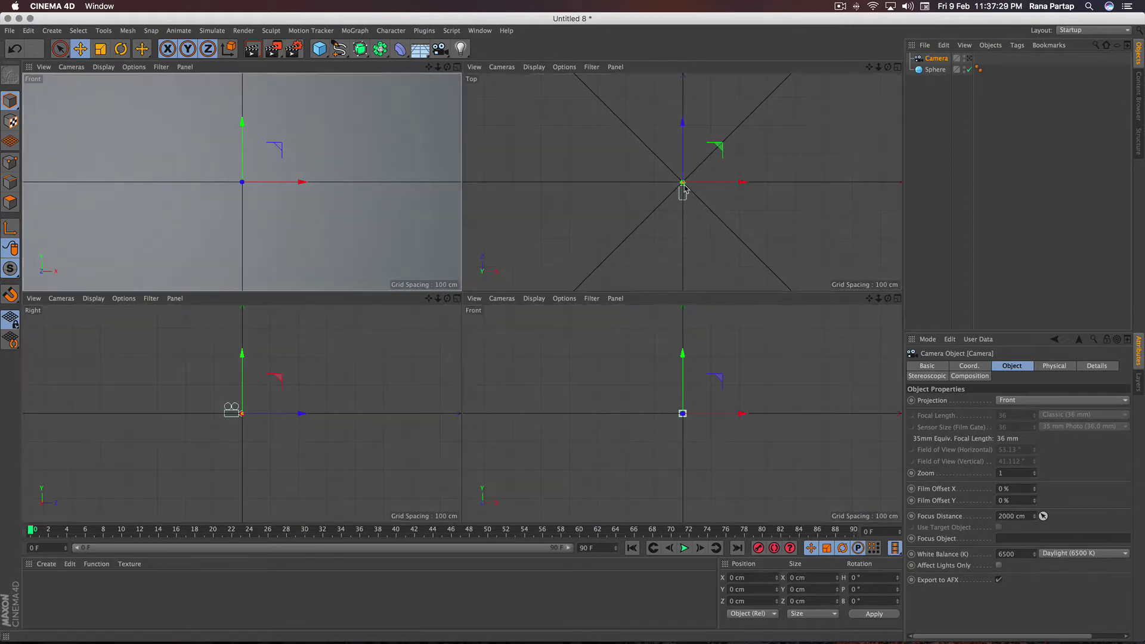
scroll(685, 185, "down", 5)
scroll(685, 185, "down", 2)
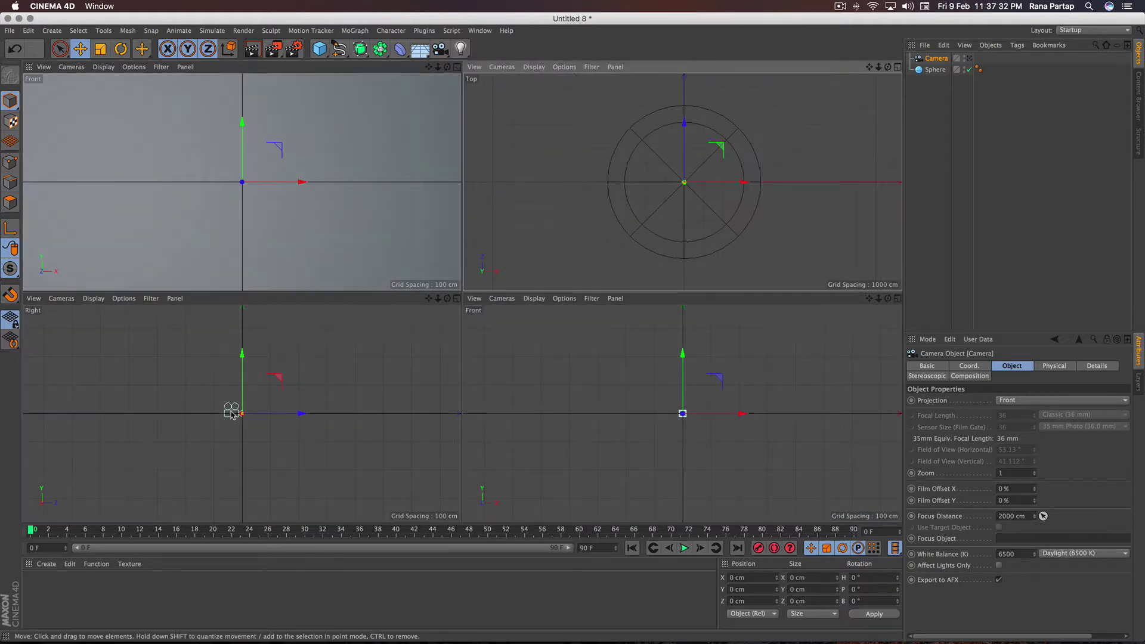
scroll(233, 412, "down", 3)
scroll(237, 413, "down", 2)
scroll(239, 413, "down", 2)
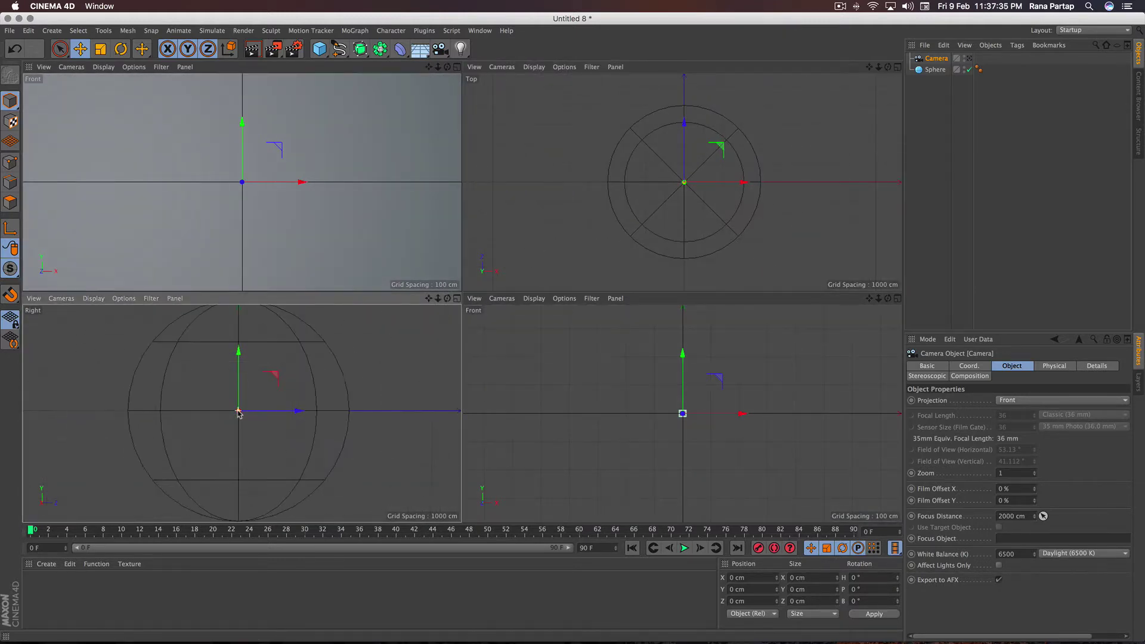
scroll(239, 413, "down", 2)
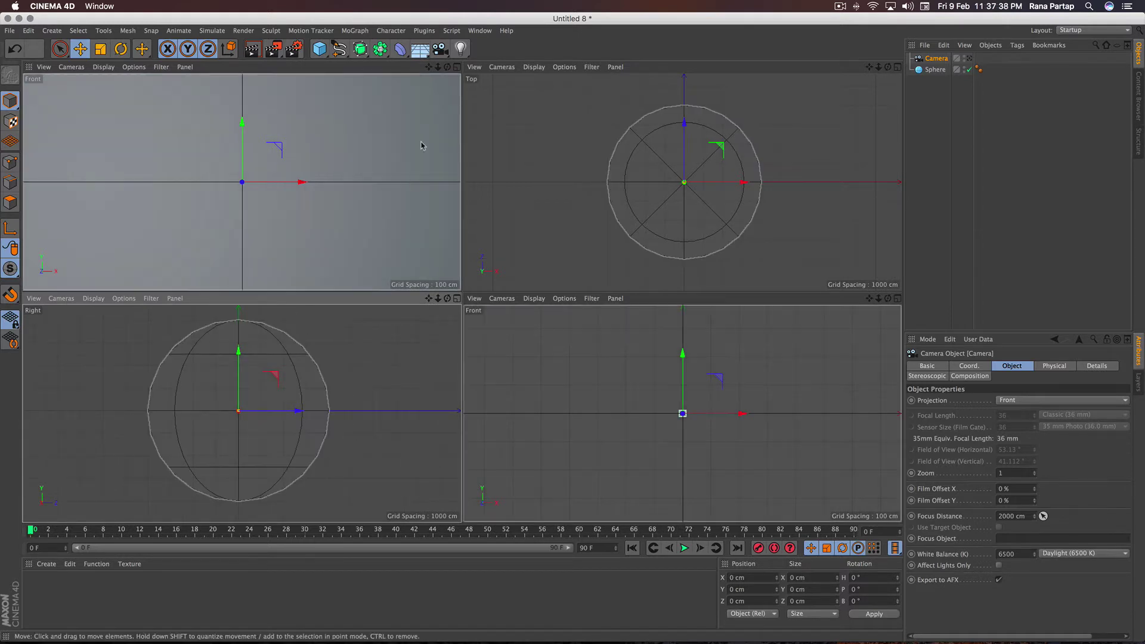
middle_click(446, 272)
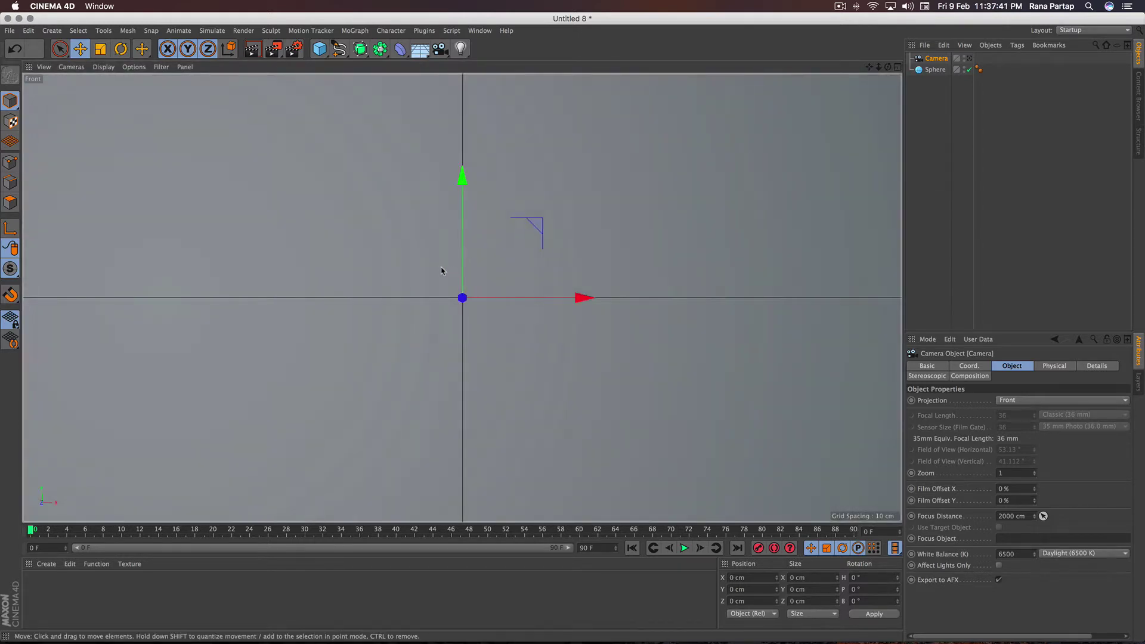
- Switch to a Perspective view framing the sphere, then toggle looking through the camera on and off
left_click(71, 66)
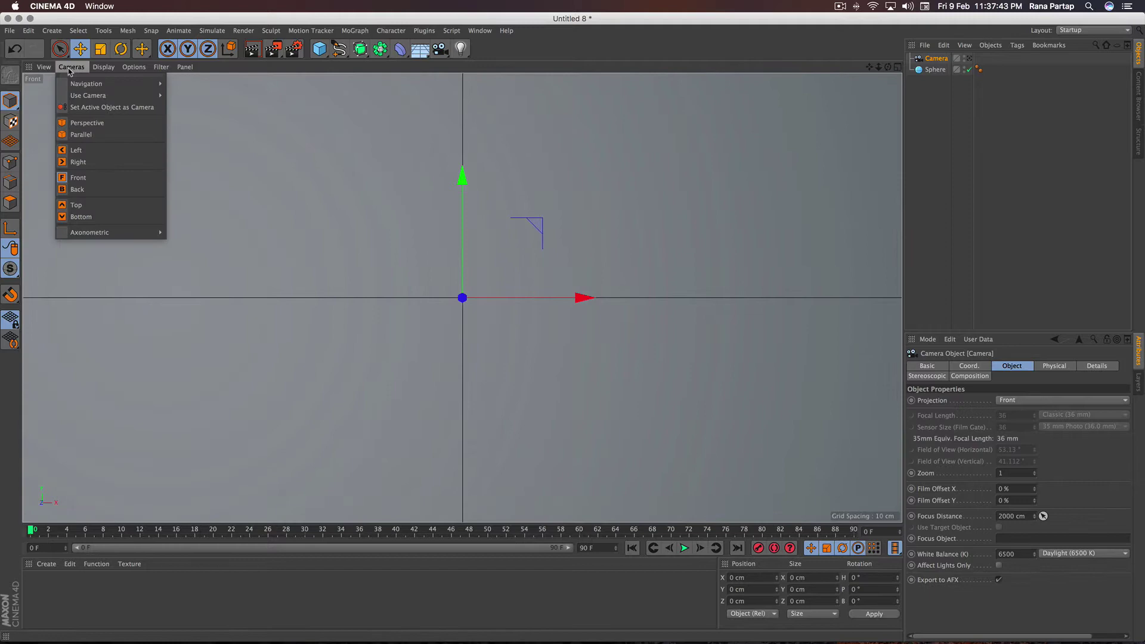
left_click(110, 129)
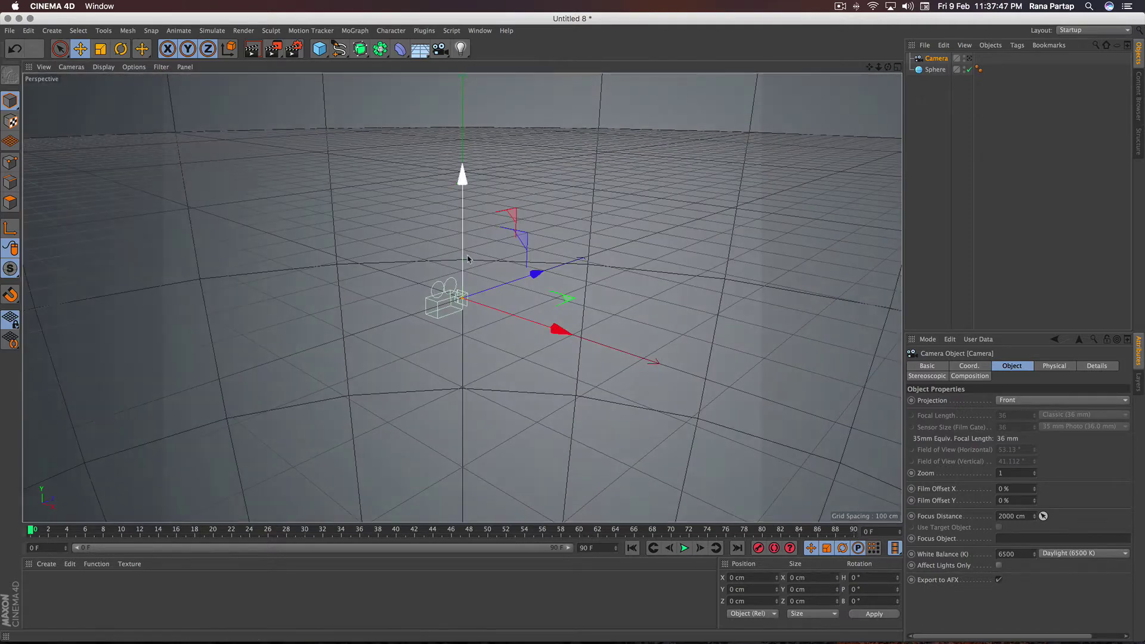
scroll(467, 258, "down", 5)
scroll(467, 258, "up", 2)
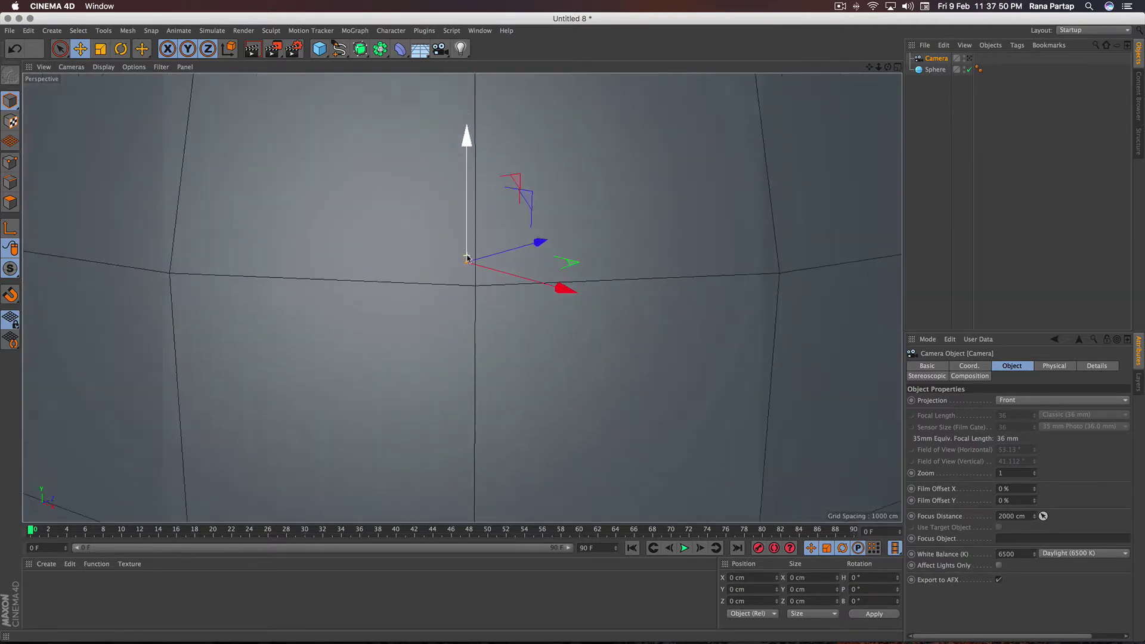
scroll(467, 258, "up", 2)
scroll(467, 258, "up", 3)
scroll(467, 258, "down", 2)
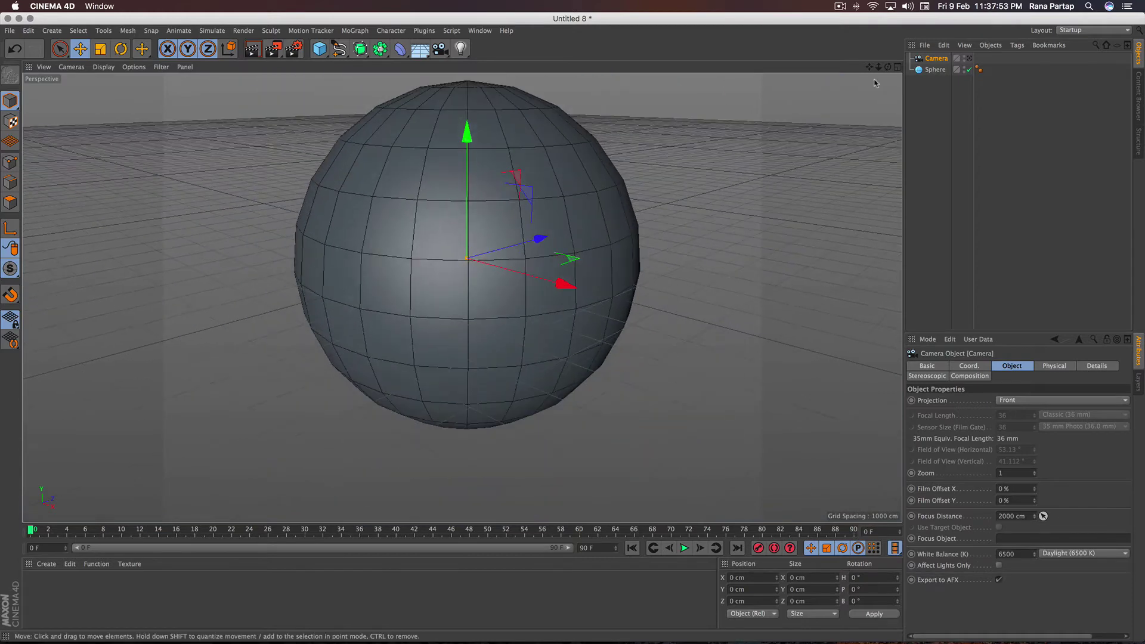
left_click_drag(870, 67, 867, 70)
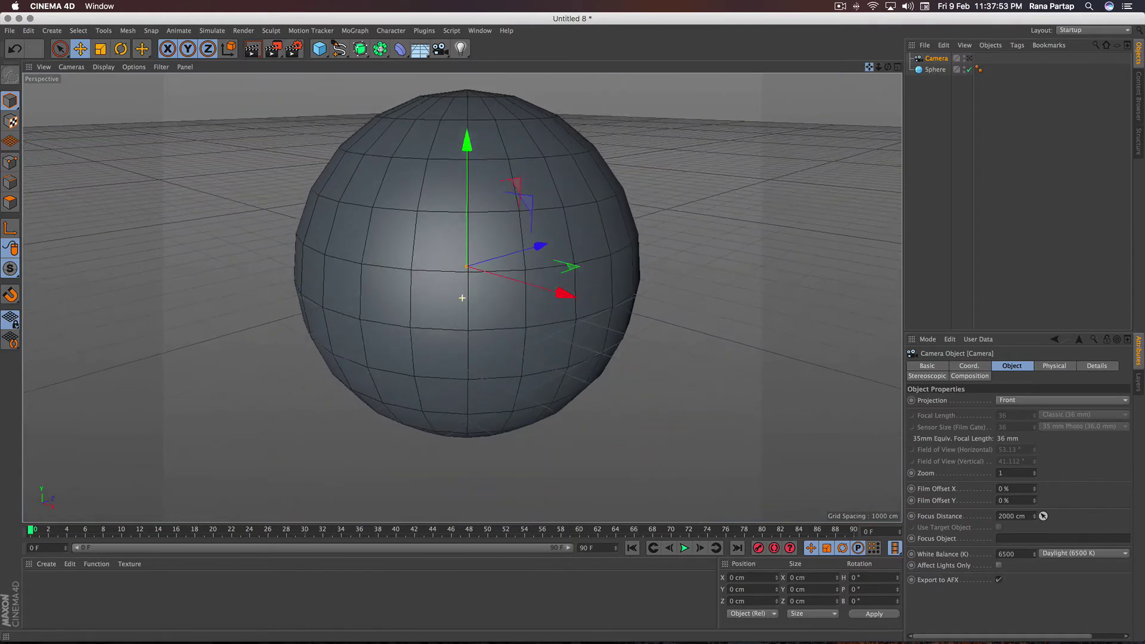
left_click(969, 58)
left_click(970, 58)
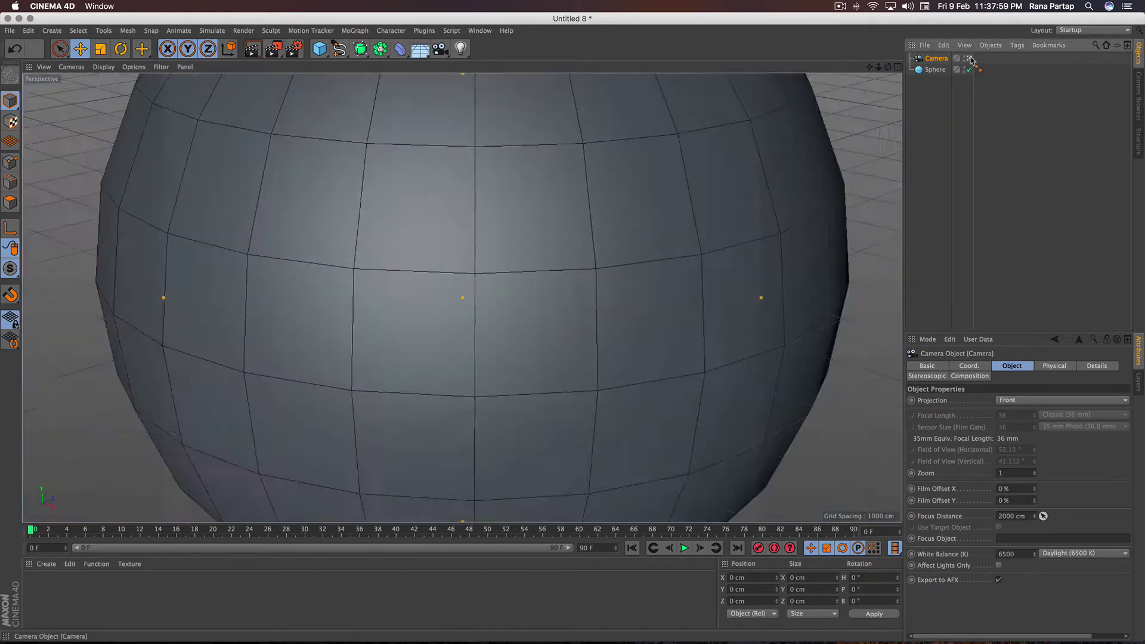
- Drag the Mt-Washington-Hotel HDR from Finder into the Material Manager as Mat, without copying it
key("super+Tab")
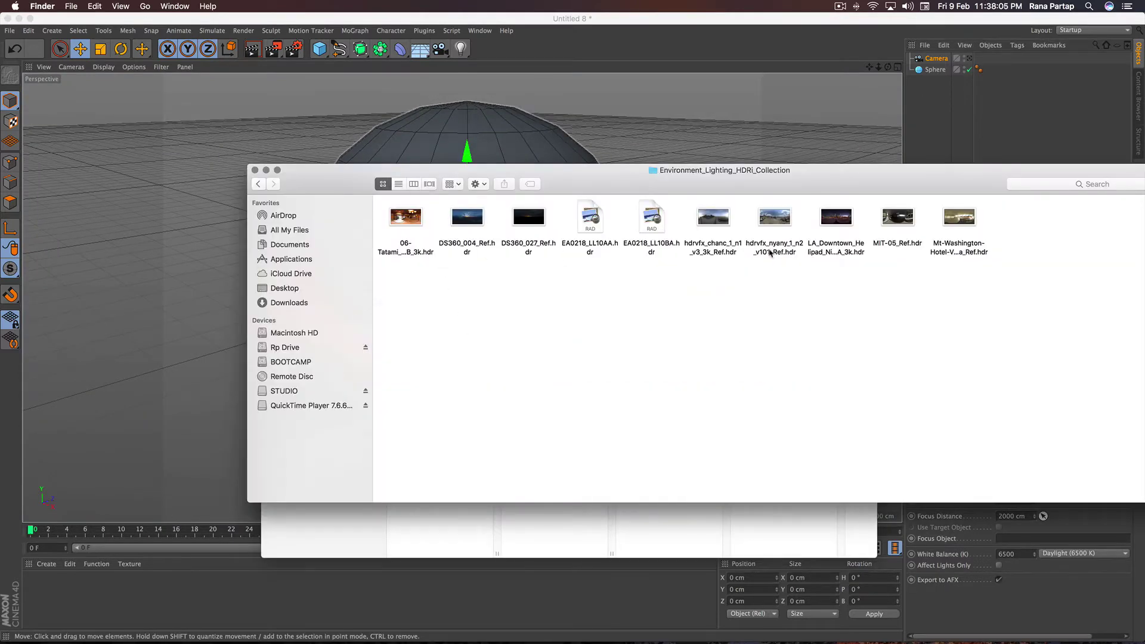
left_click(959, 224)
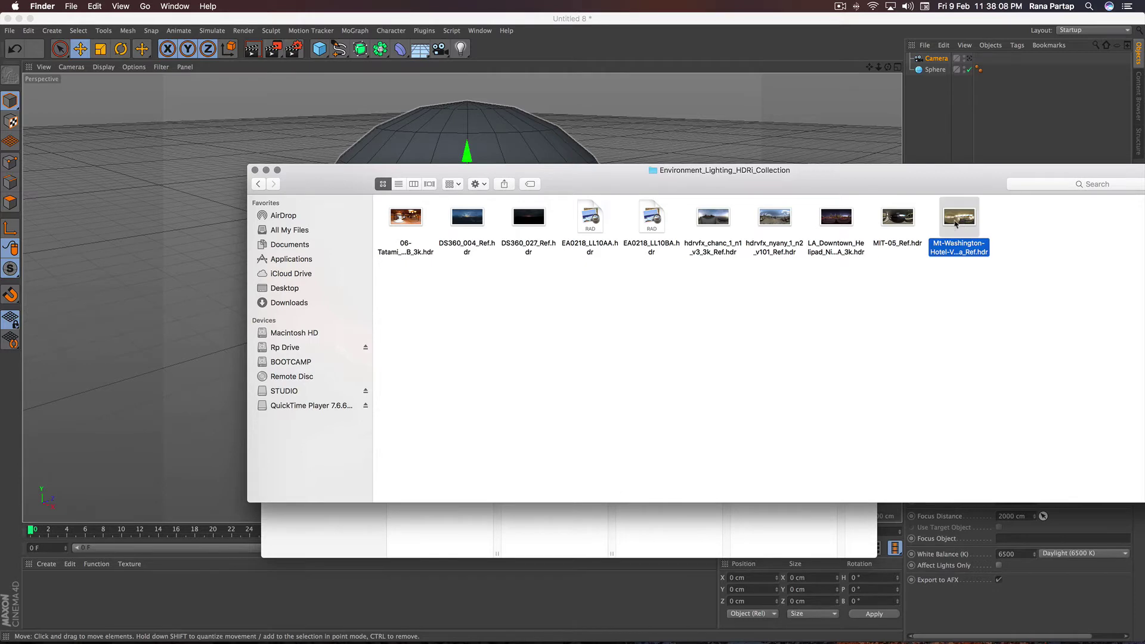
left_click_drag(960, 223, 122, 591)
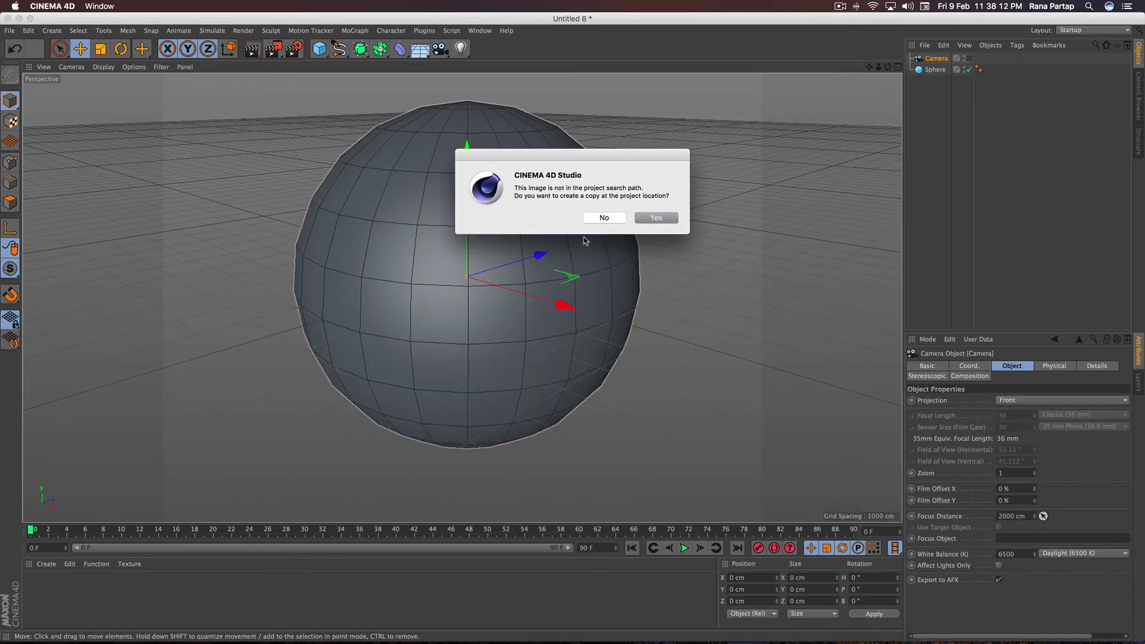
left_click(604, 218)
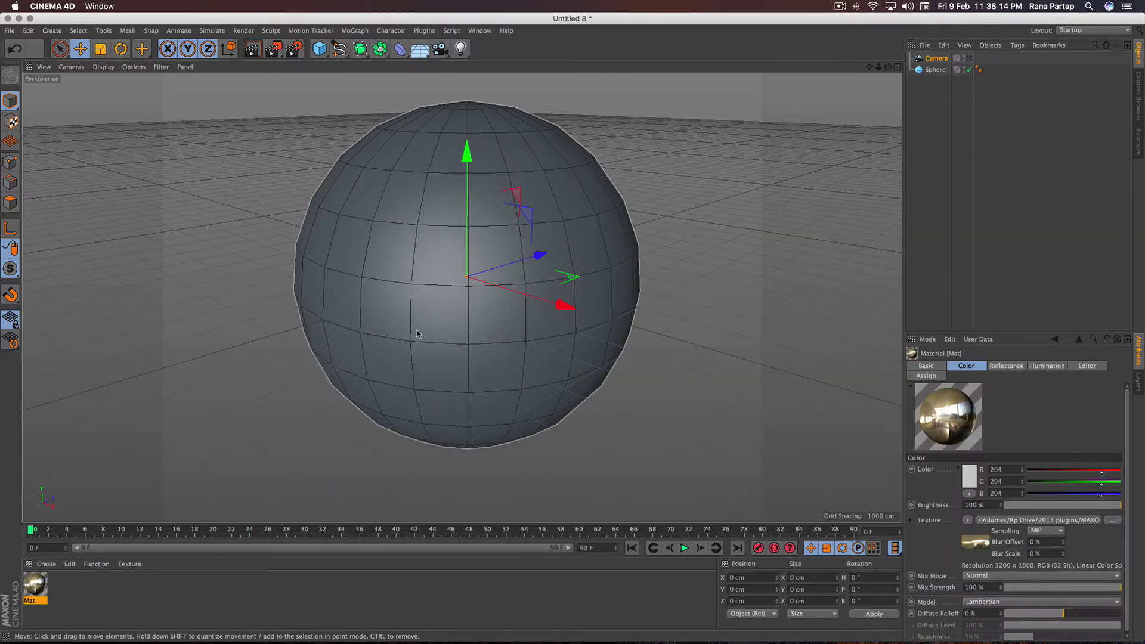
- Apply the Mat material to the Sphere and switch to the Front view with F4
left_click_drag(110, 575, 907, 152)
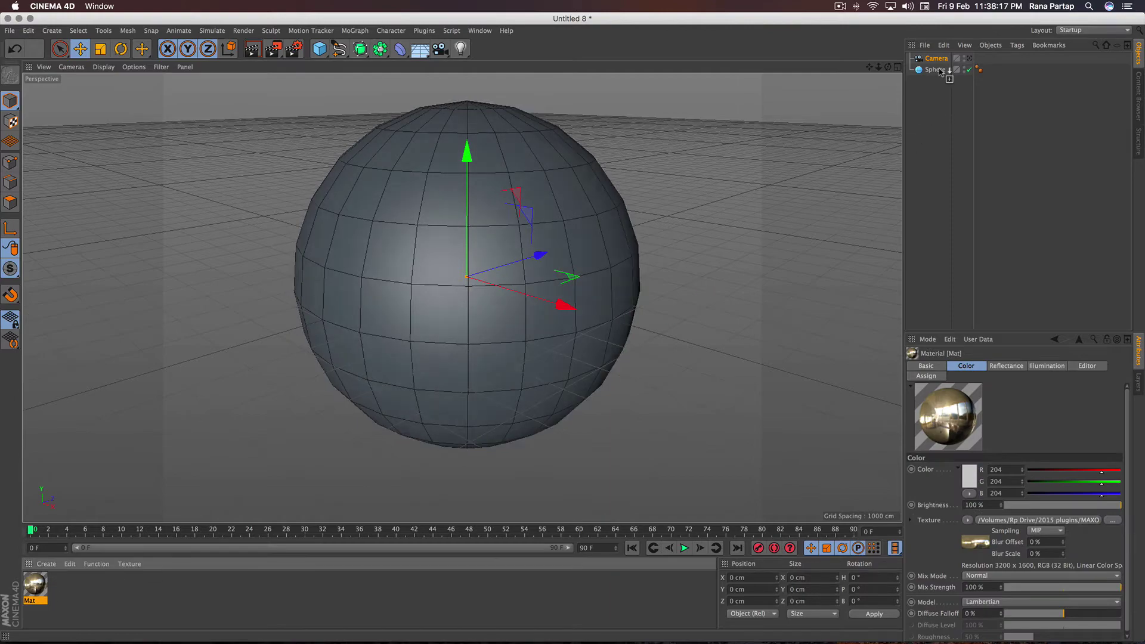
left_click_drag(940, 72, 940, 72)
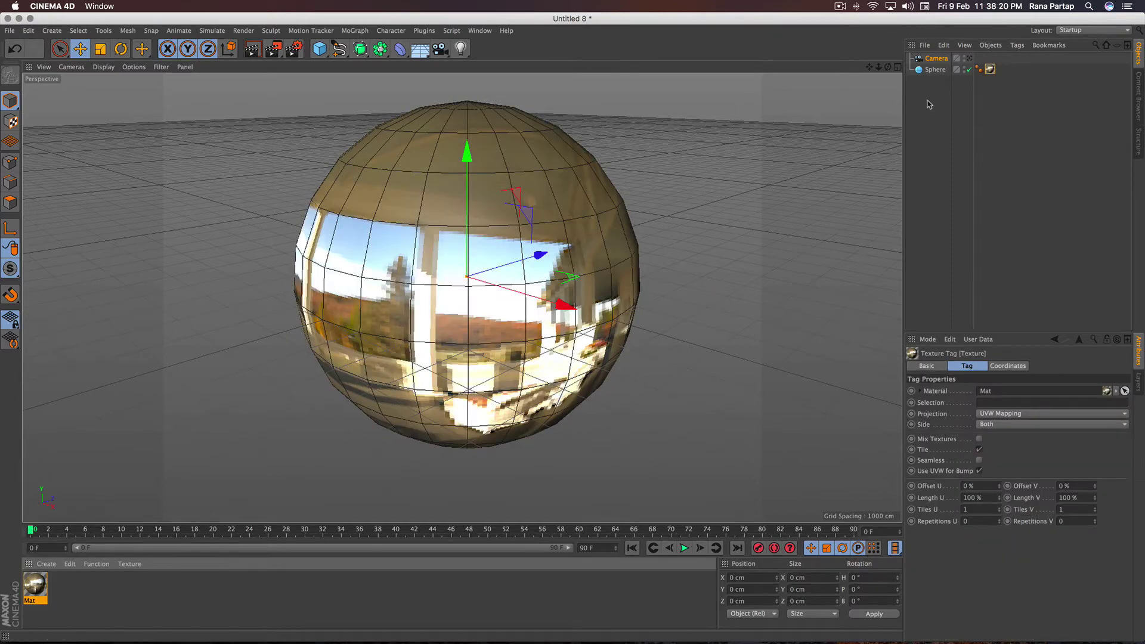
key("F4")
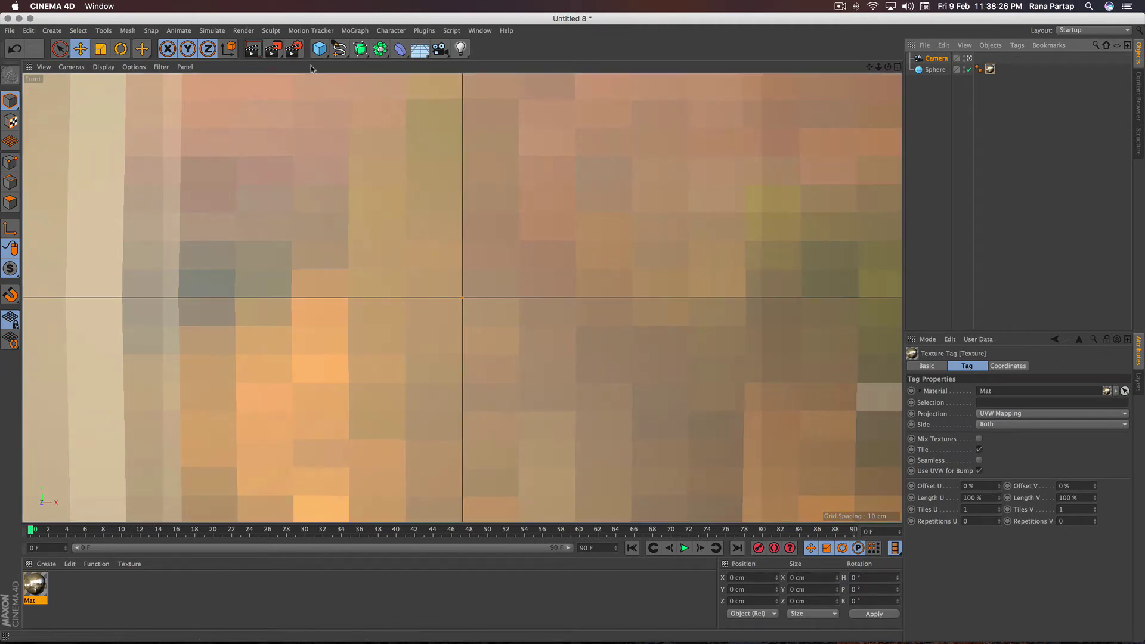
- In Render Settings, apply the Web > Quicktime VR Full output preset (2496 × 768) and open the Save Format list
left_click(294, 50)
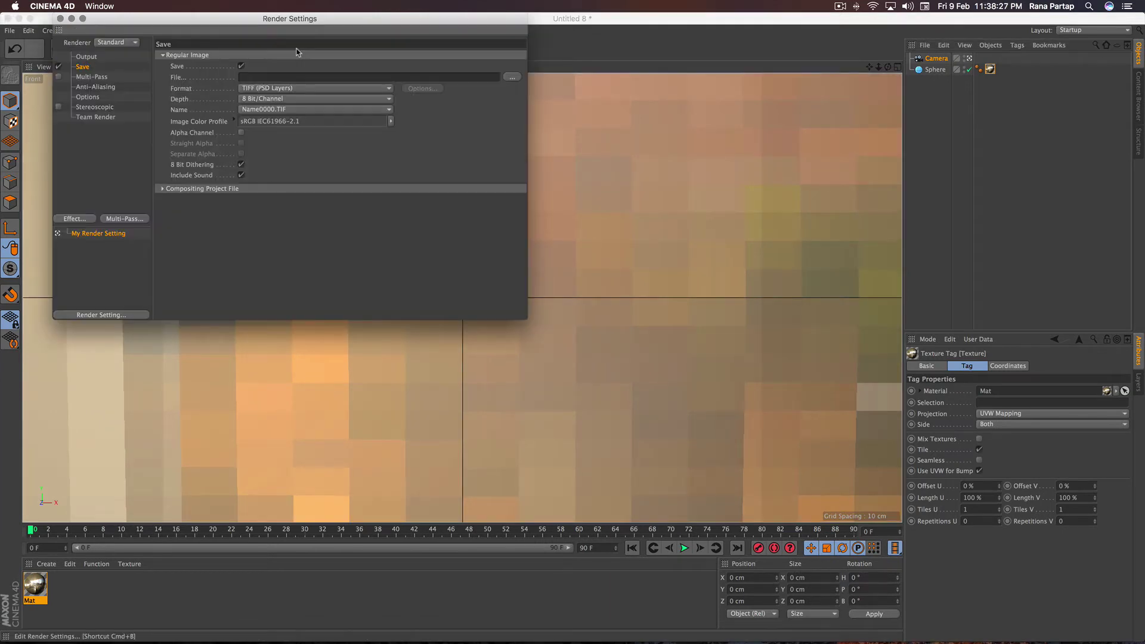
left_click(87, 58)
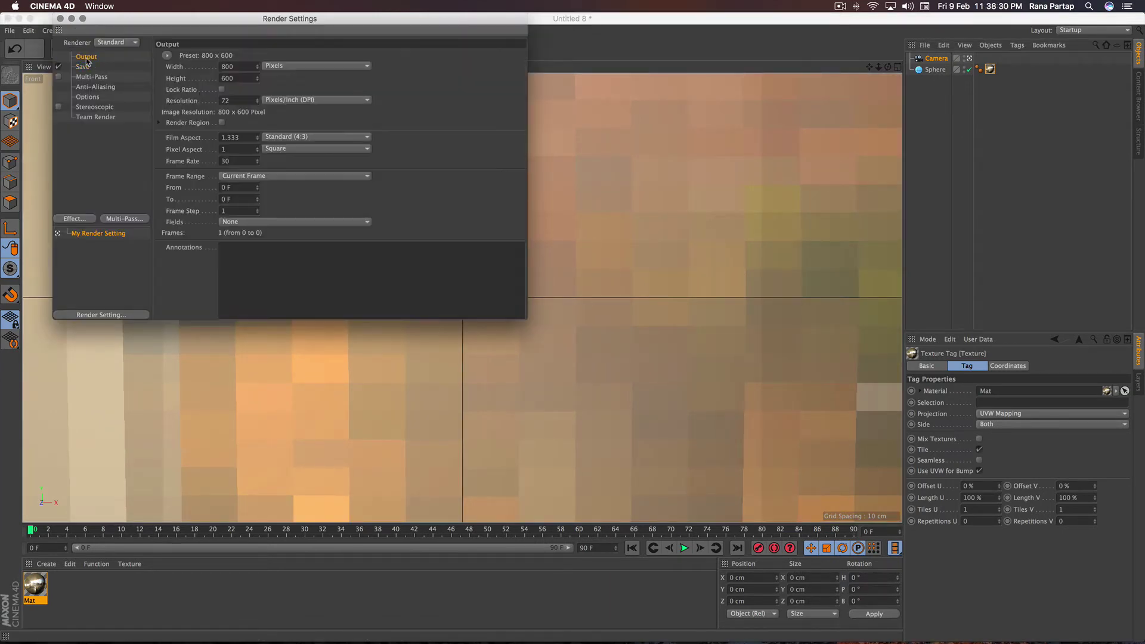
left_click(168, 55)
mouse_move(183, 78)
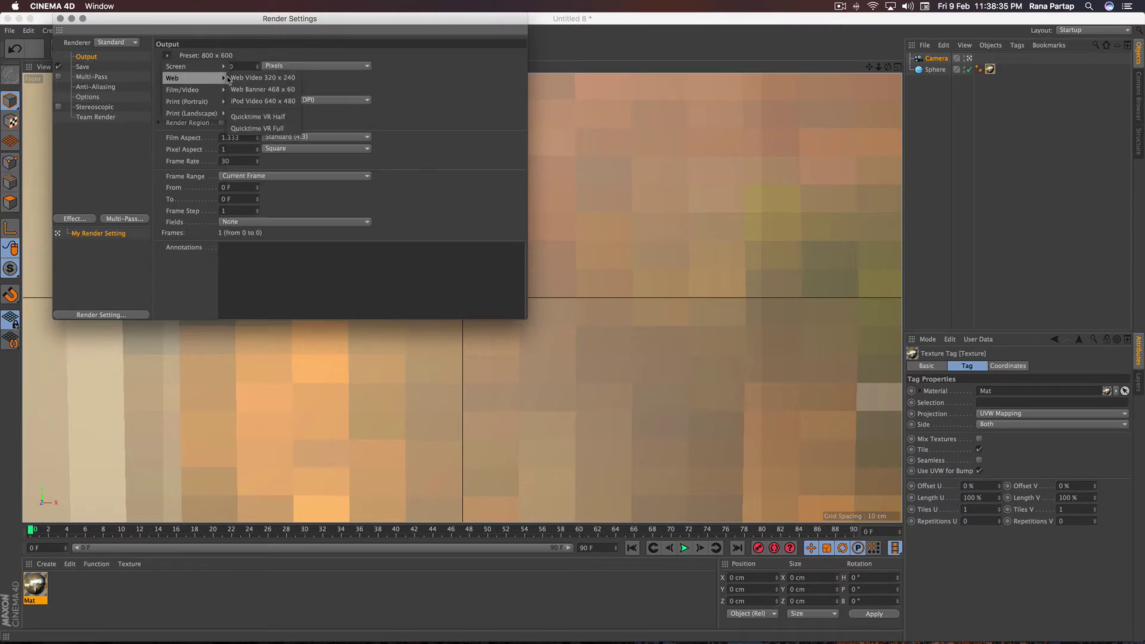
left_click(254, 130)
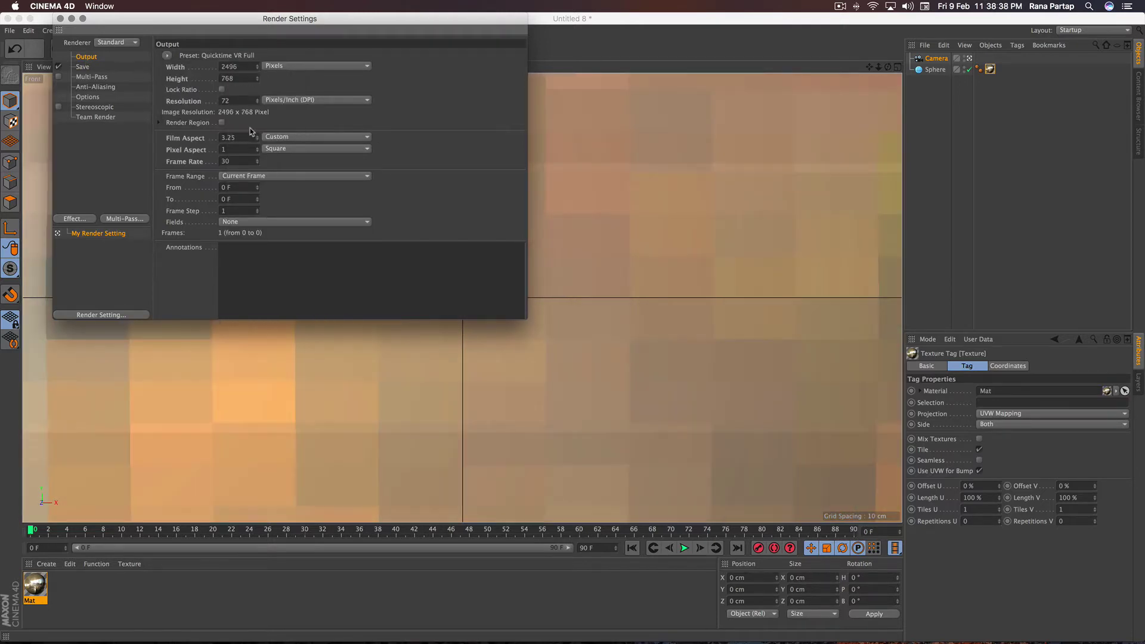
left_click(83, 67)
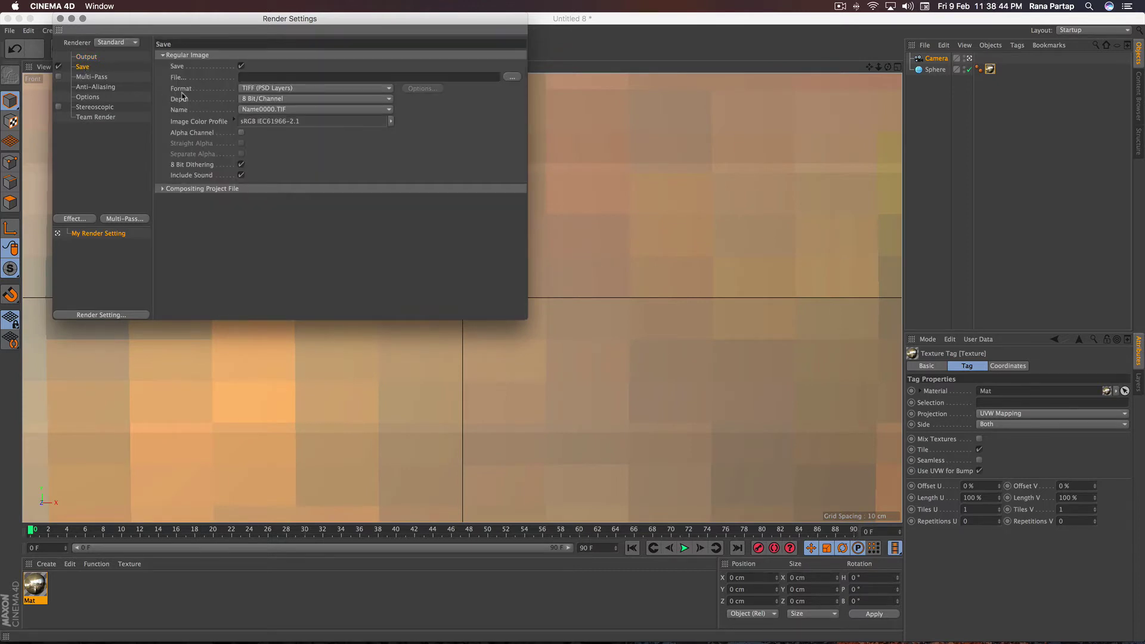
left_click(293, 89)
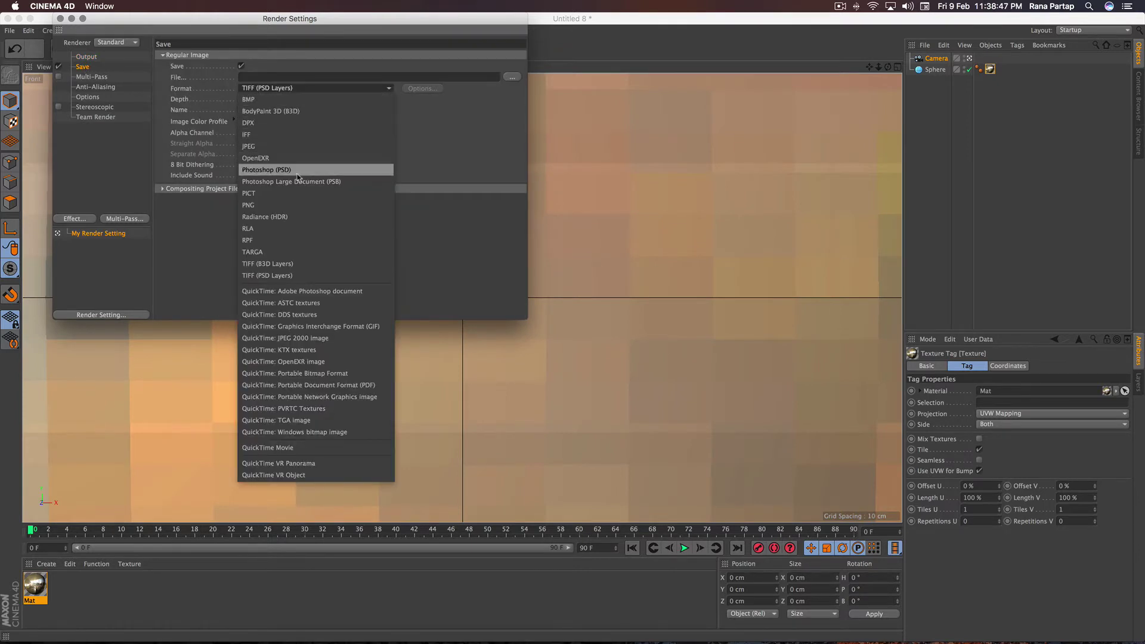
- Choose QuickTime VR Panorama as the save format, with Photo - JPEG compression in its options
left_click(321, 465)
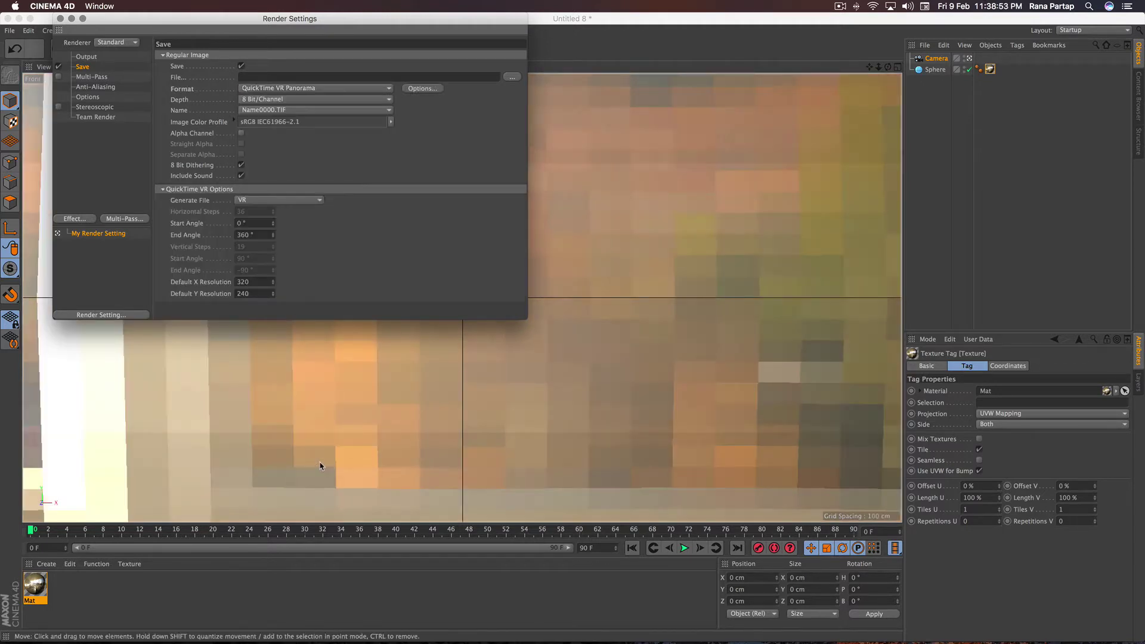
left_click(435, 90)
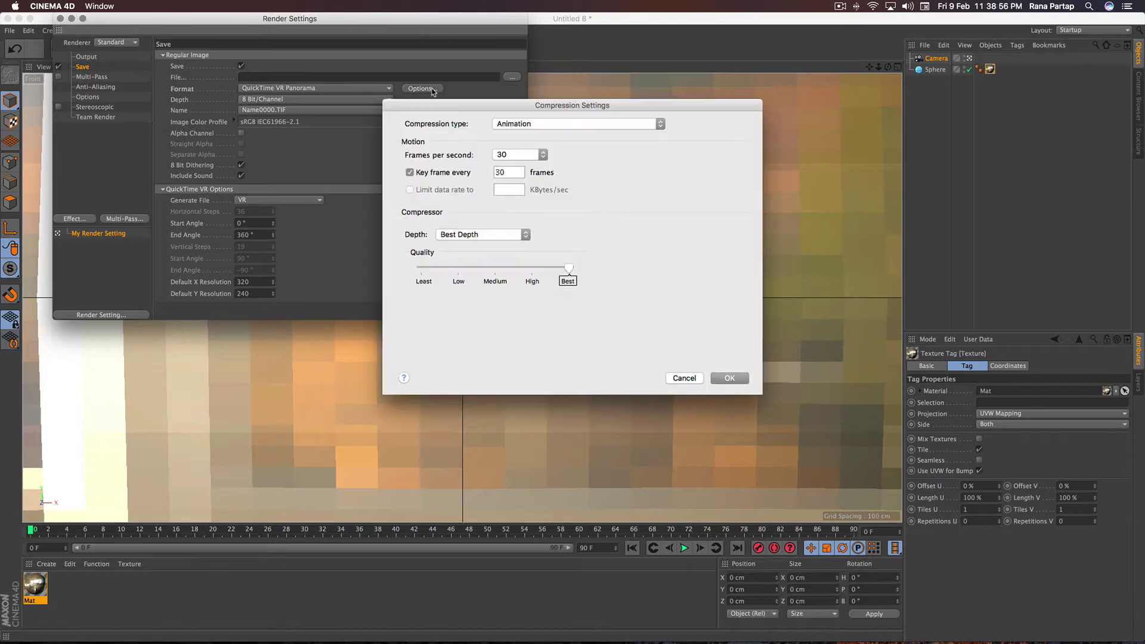
left_click(573, 125)
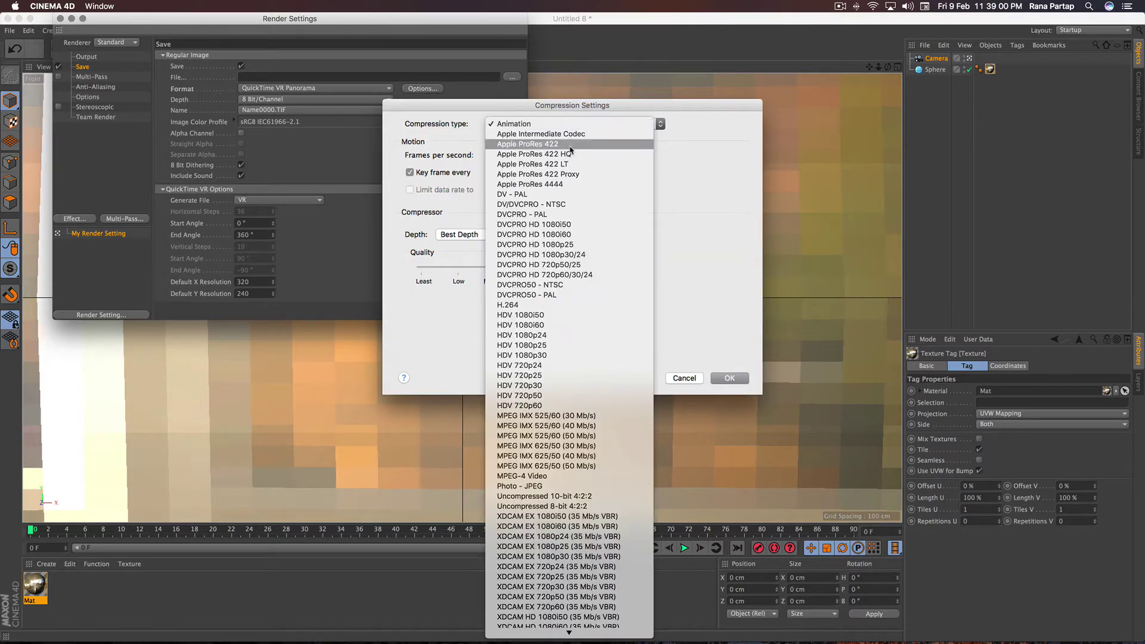
left_click(574, 487)
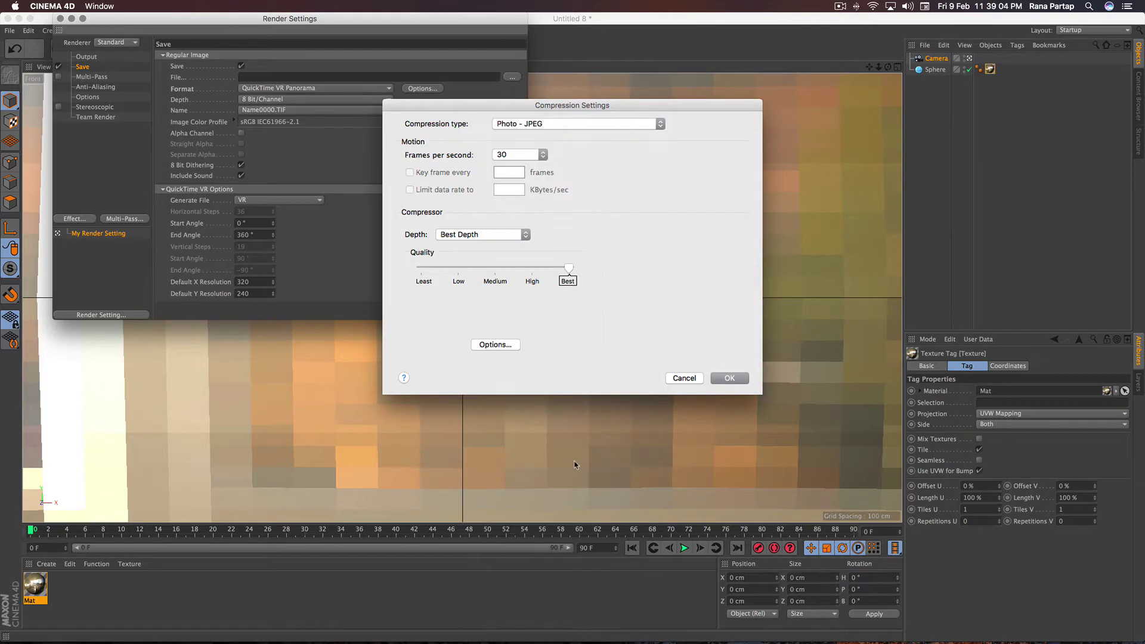
left_click(716, 378)
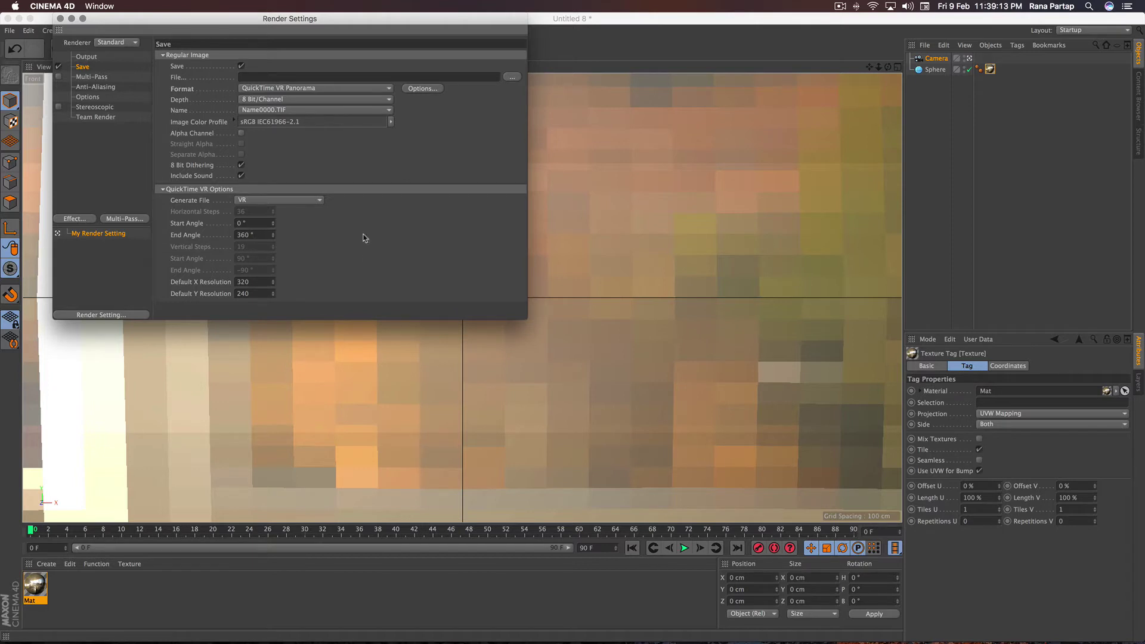
- Set the output file to Desktop/image 360 and render the panorama to the Picture Viewer
left_click(511, 77)
type("image 360")
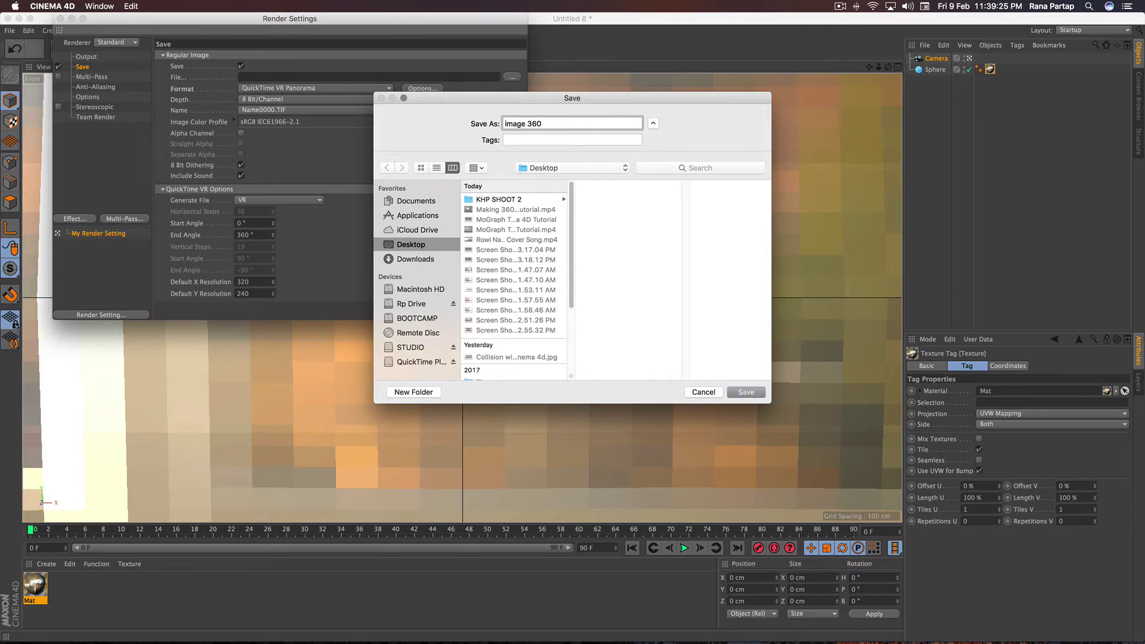
left_click(747, 392)
left_click(60, 19)
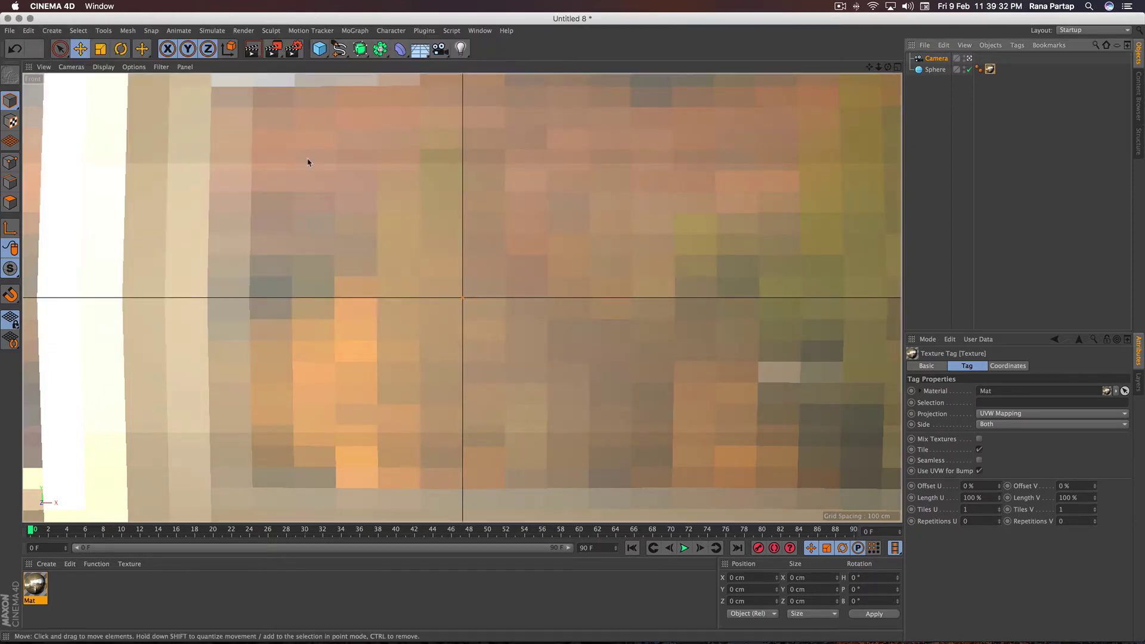
left_click(273, 50)
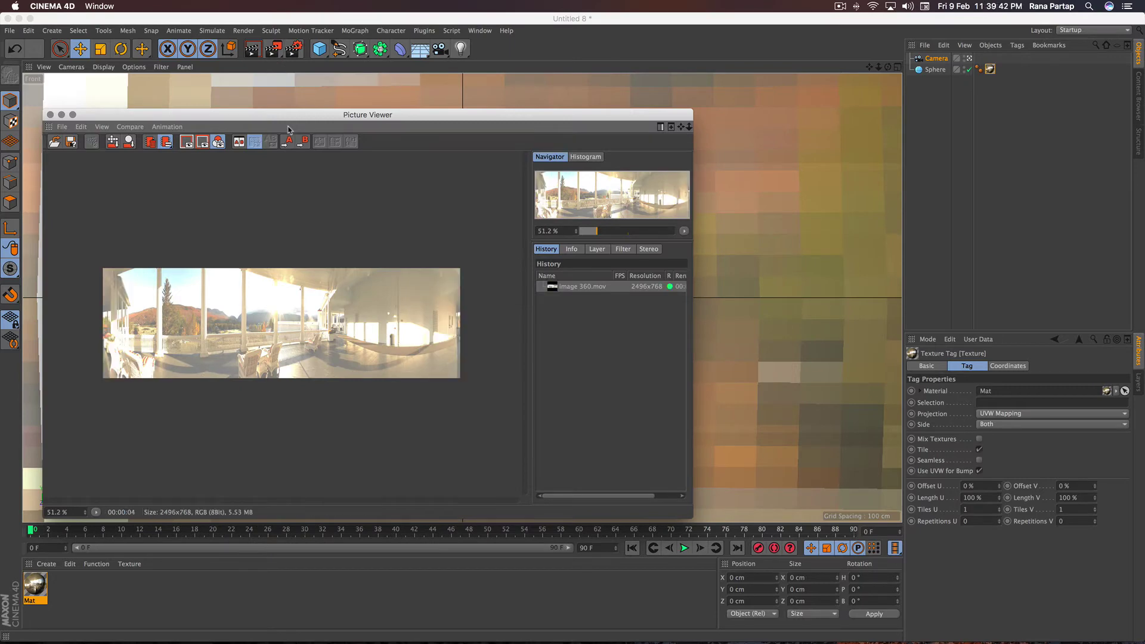
- Open image 360.mov from the Desktop in QuickTime Player 7
key("super+Tab")
left_click(521, 526)
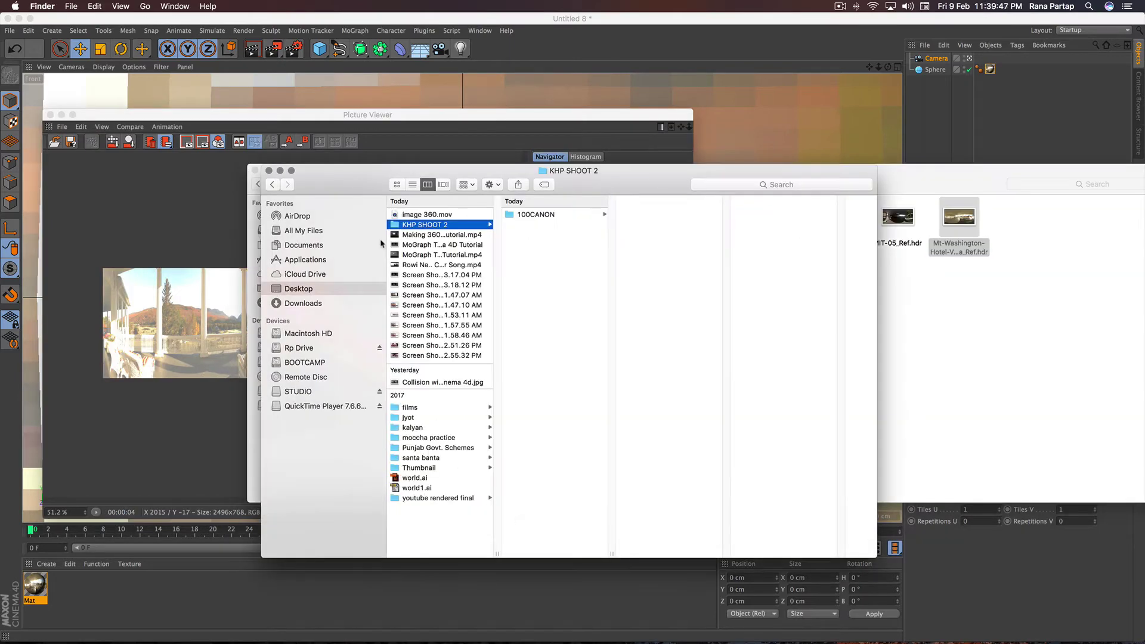
left_click(320, 289)
left_click(444, 214)
right_click(448, 215)
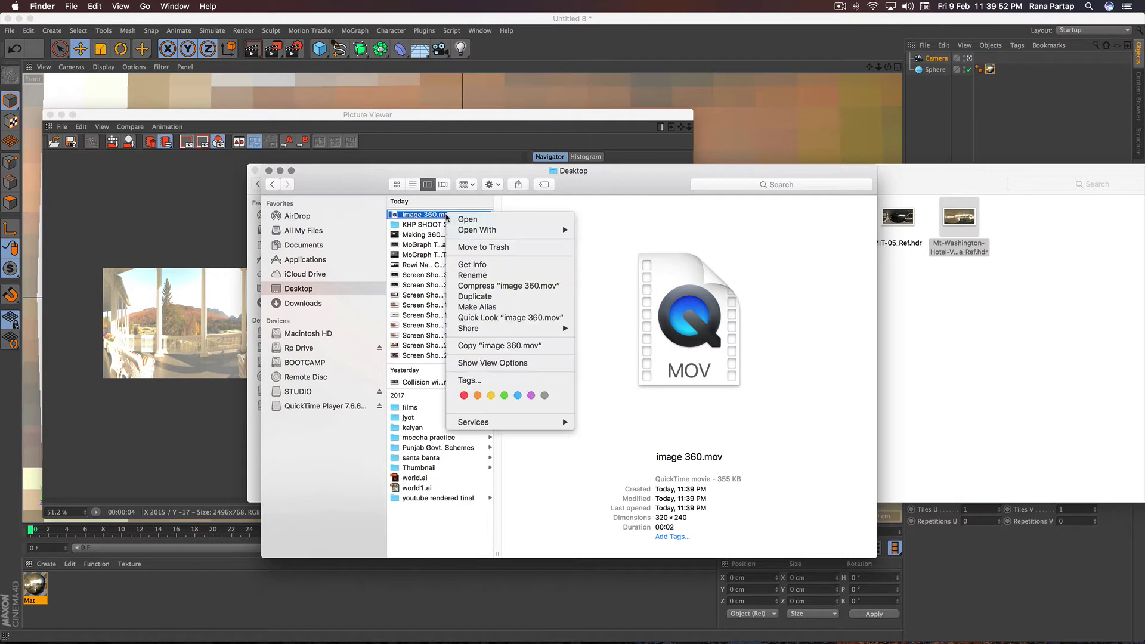
left_click(671, 345)
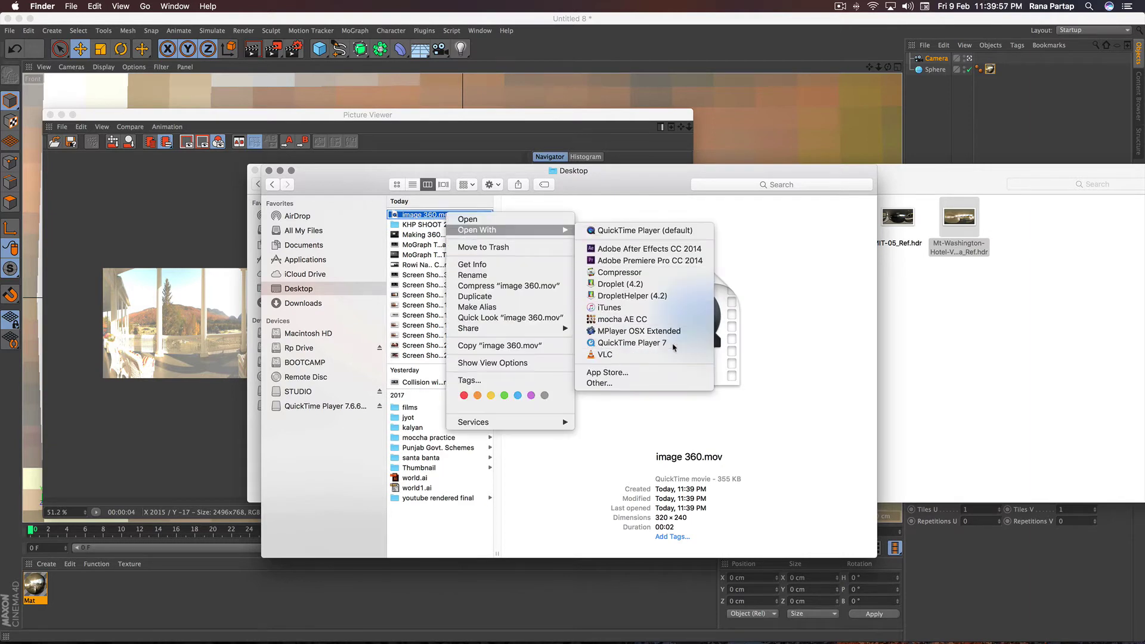
- View the panorama full screen, zooming out and in and panning toward the porch columns
left_click(42, 31)
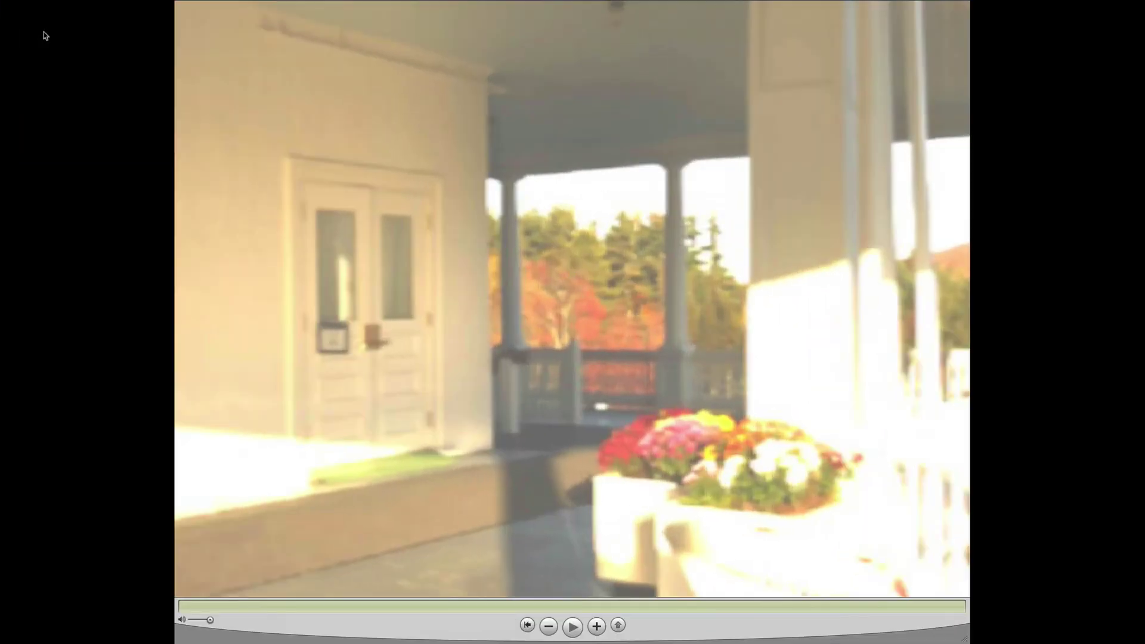
left_click(550, 631)
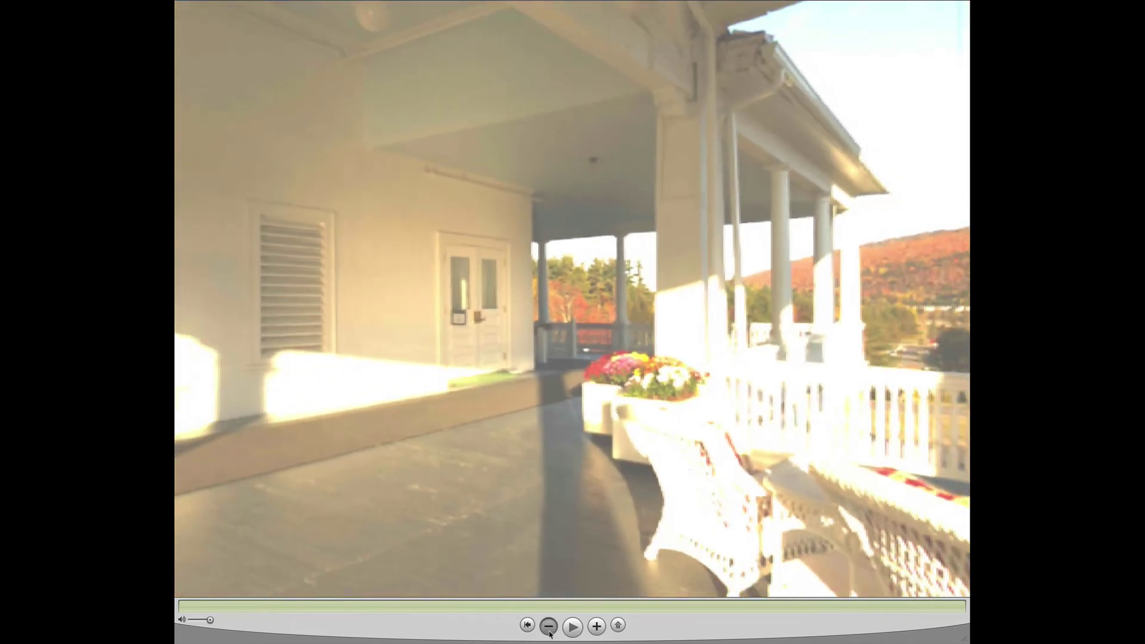
left_click(597, 626)
left_click(548, 626)
left_click_drag(561, 352, 616, 354)
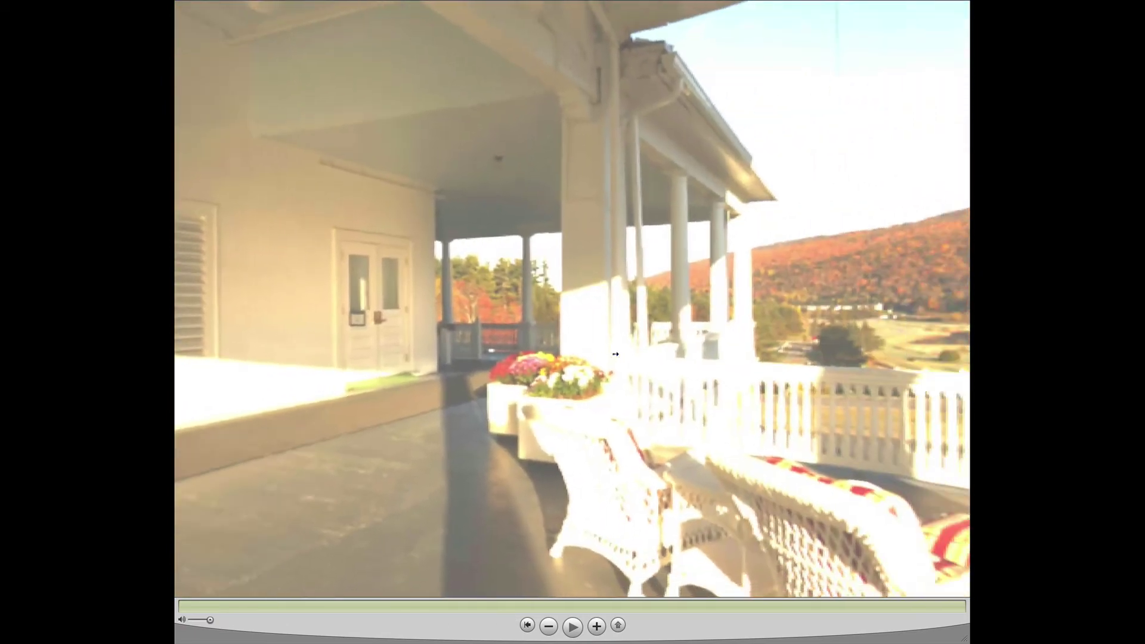
left_click_drag(615, 354, 378, 360)
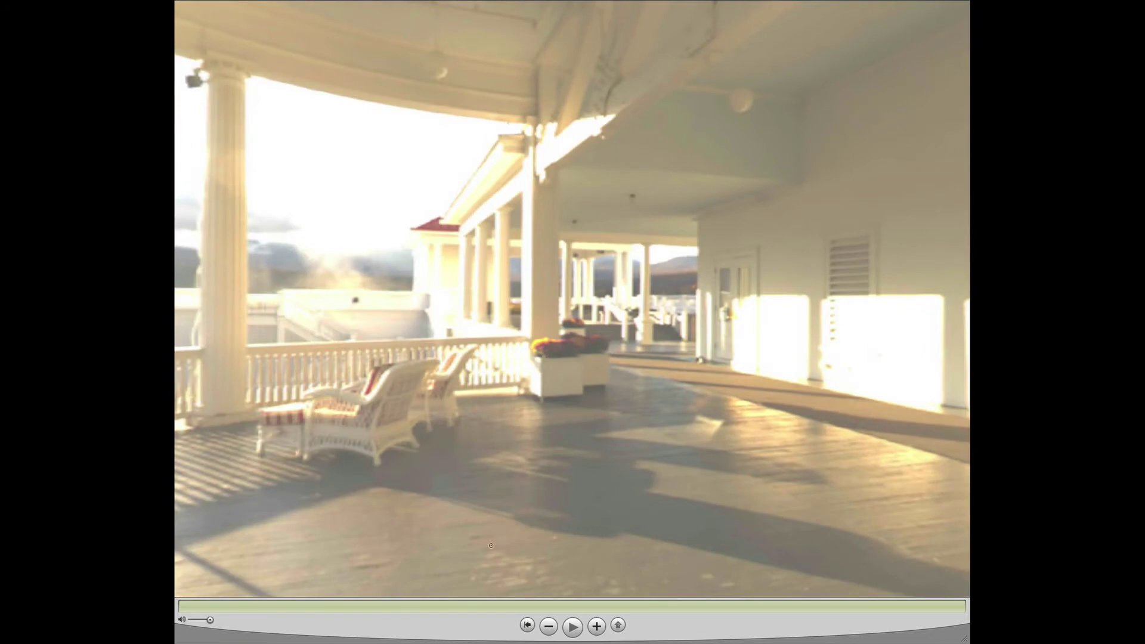
- Pan around to the porch wall and wicker chairs, then exit full screen and close the movie
mouse_move(491, 546)
left_mouse_down()
mouse_move(512, 369)
mouse_move(336, 334)
mouse_move(453, 477)
left_mouse_up()
left_click(549, 627)
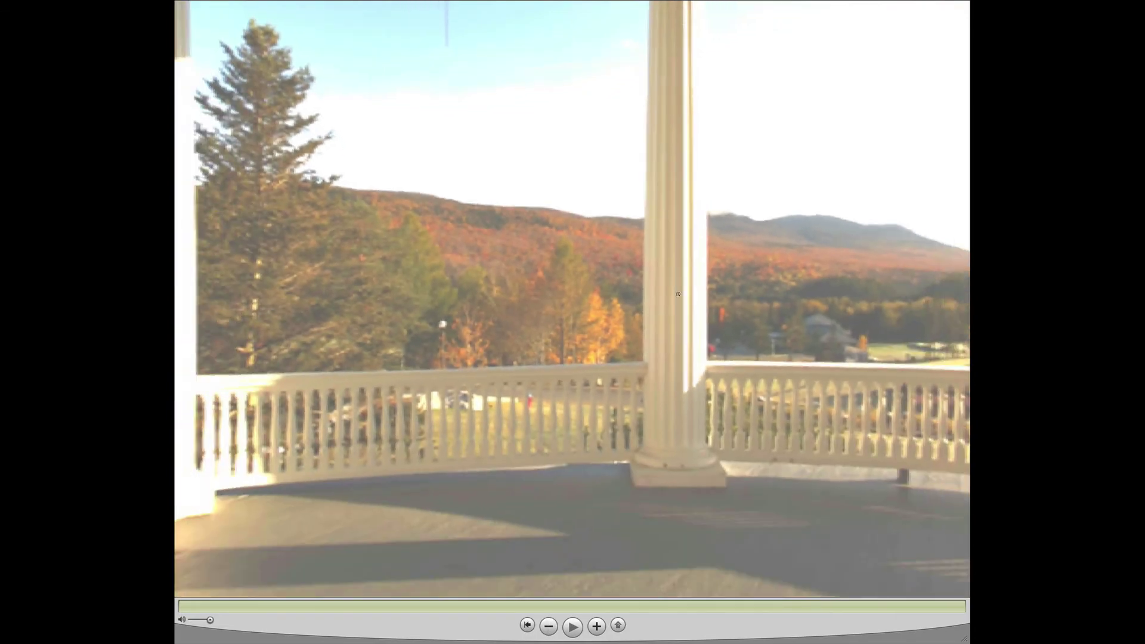
mouse_move(678, 294)
left_mouse_down()
mouse_move(516, 311)
mouse_move(598, 323)
mouse_move(561, 329)
mouse_move(780, 328)
left_mouse_up()
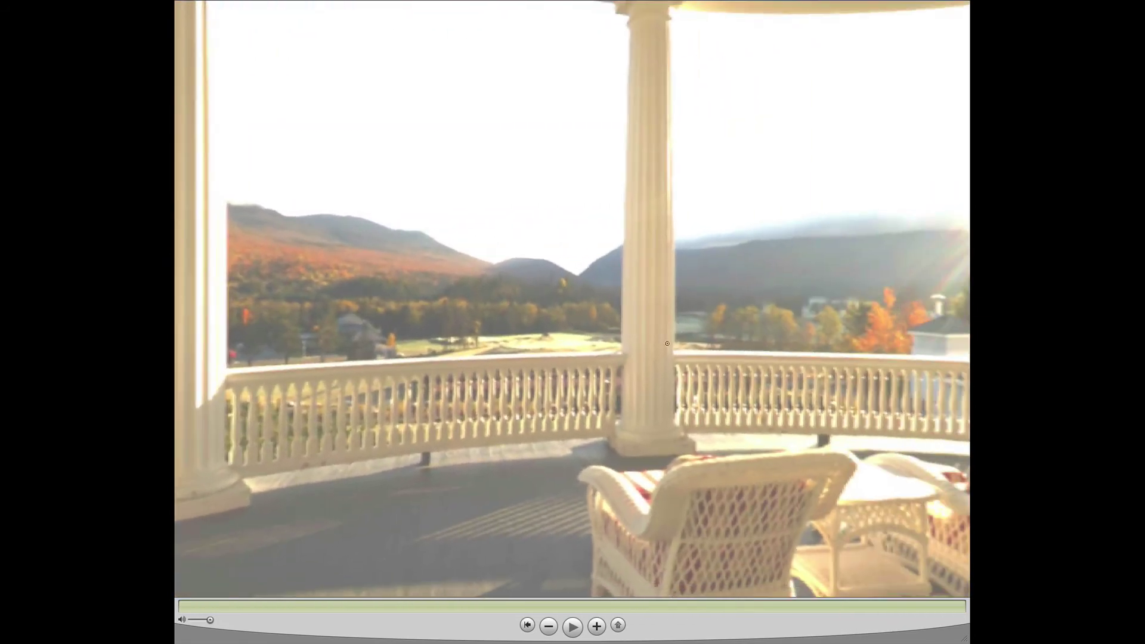
left_click_drag(667, 344, 746, 345)
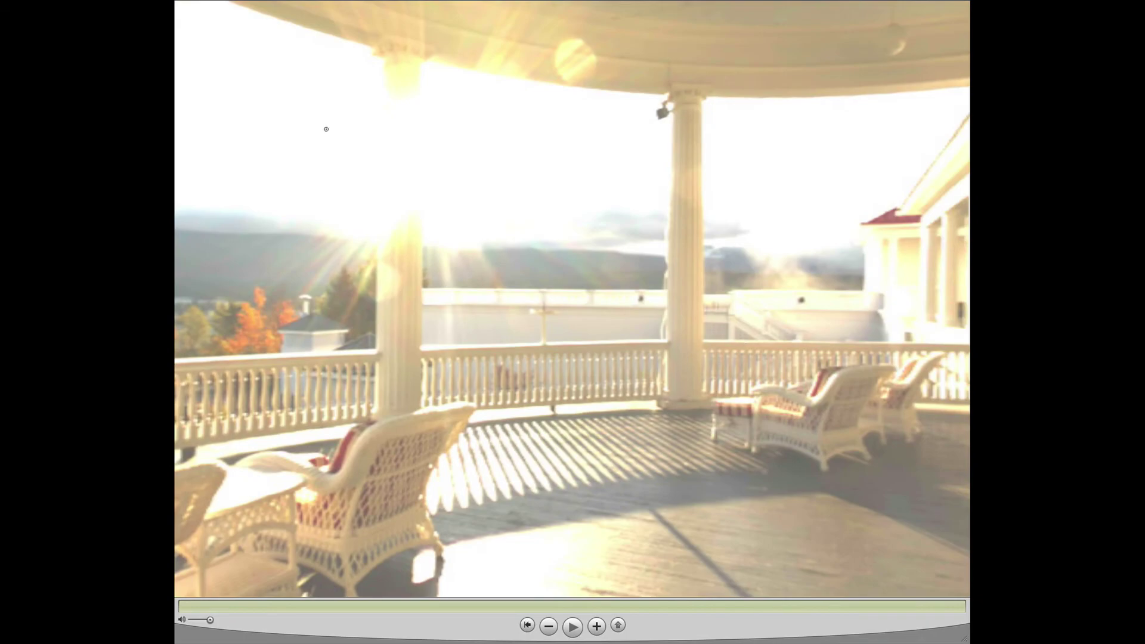
left_click(30, 18)
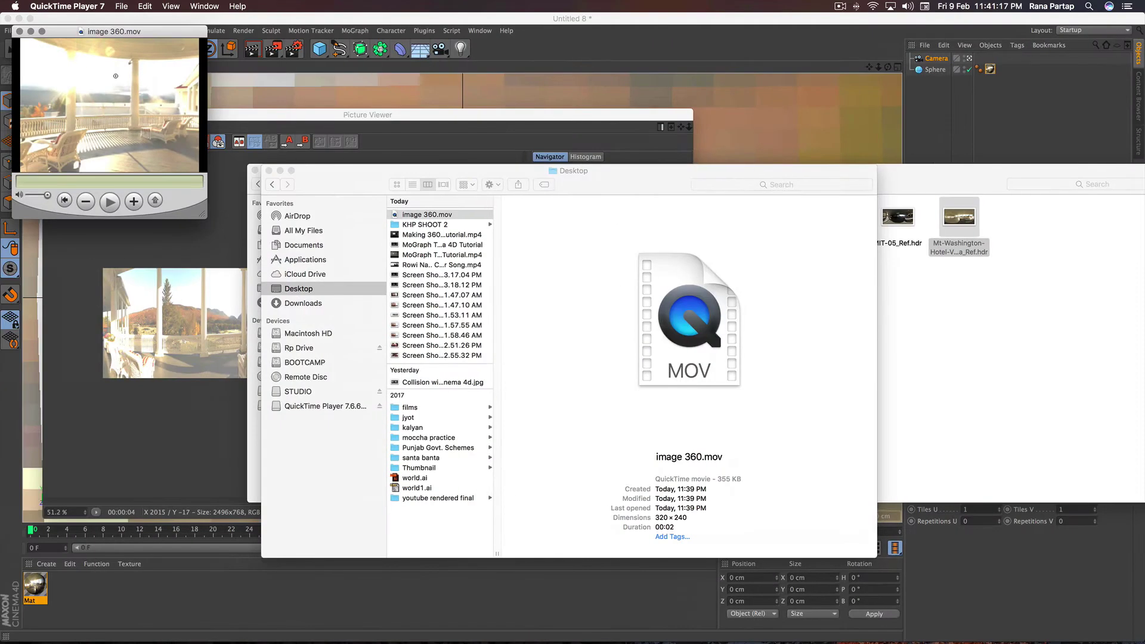
left_click(21, 32)
- Drag hdrvfx_nyany_1_n2_v101_Ref.hdr from Finder into the Material Manager as a new material
left_click(919, 345)
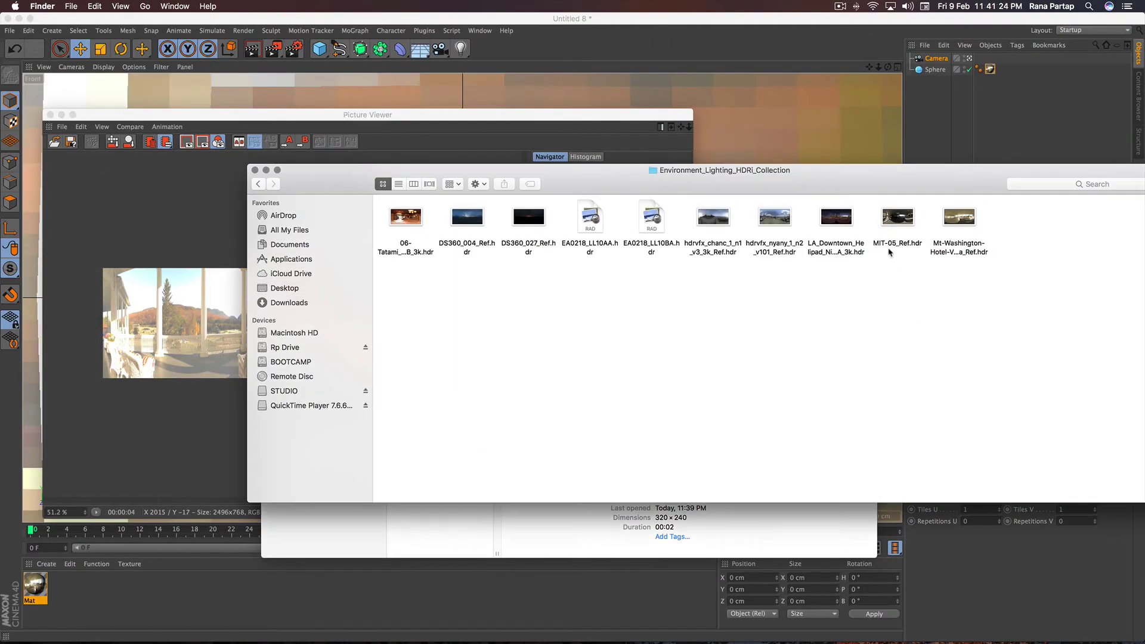
left_click(903, 229)
left_click_drag(776, 217, 141, 589)
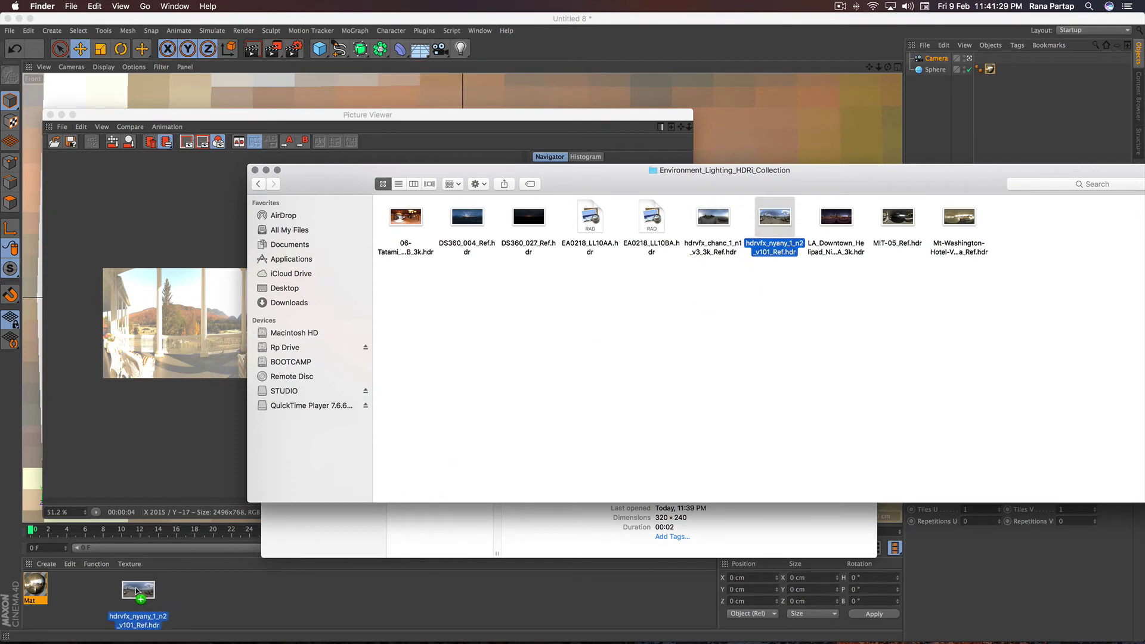
left_click(609, 218)
- Apply the new HDR material to the Sphere and render it as image1 360.mov, compression unchanged
left_click(912, 161)
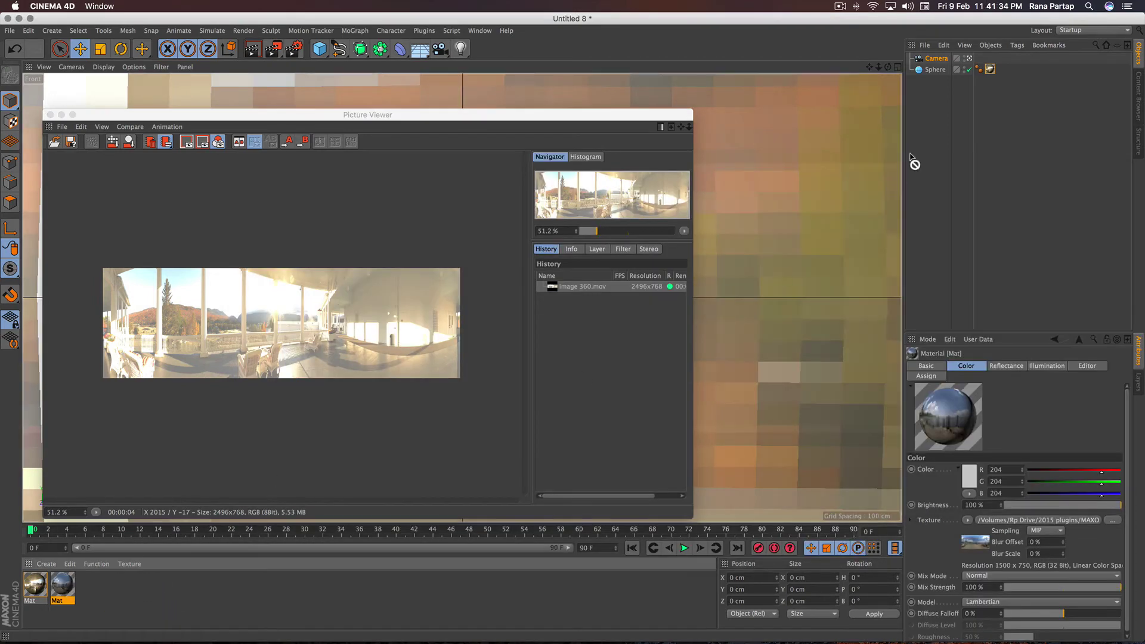
left_click_drag(937, 71, 938, 70)
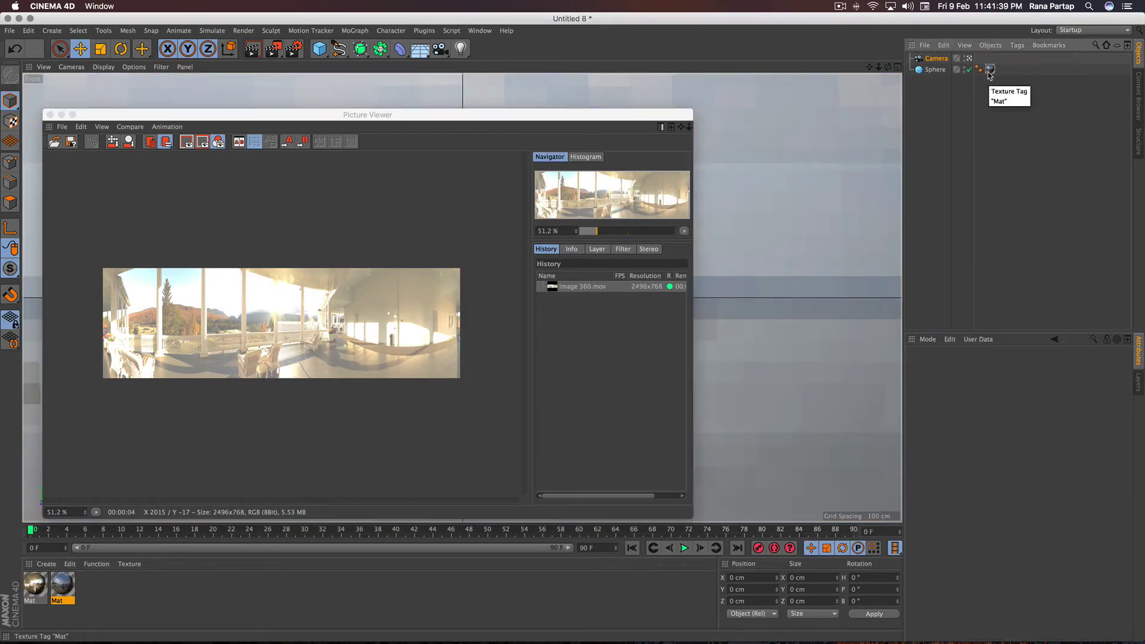
left_click(295, 49)
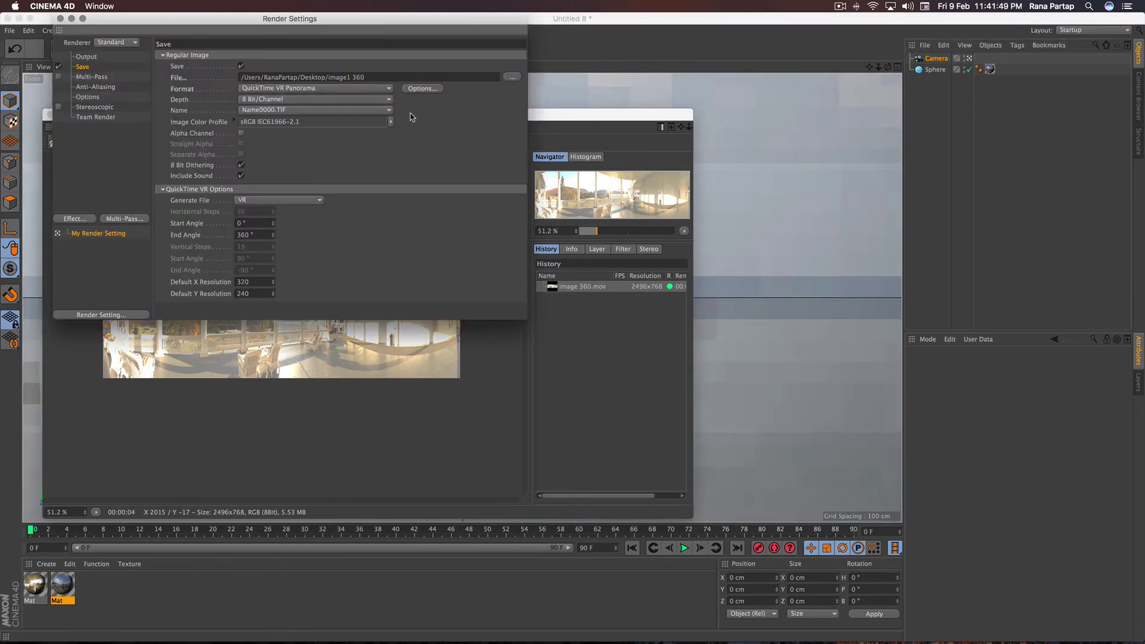
left_click(422, 89)
left_click(723, 378)
left_click(86, 57)
left_click(60, 19)
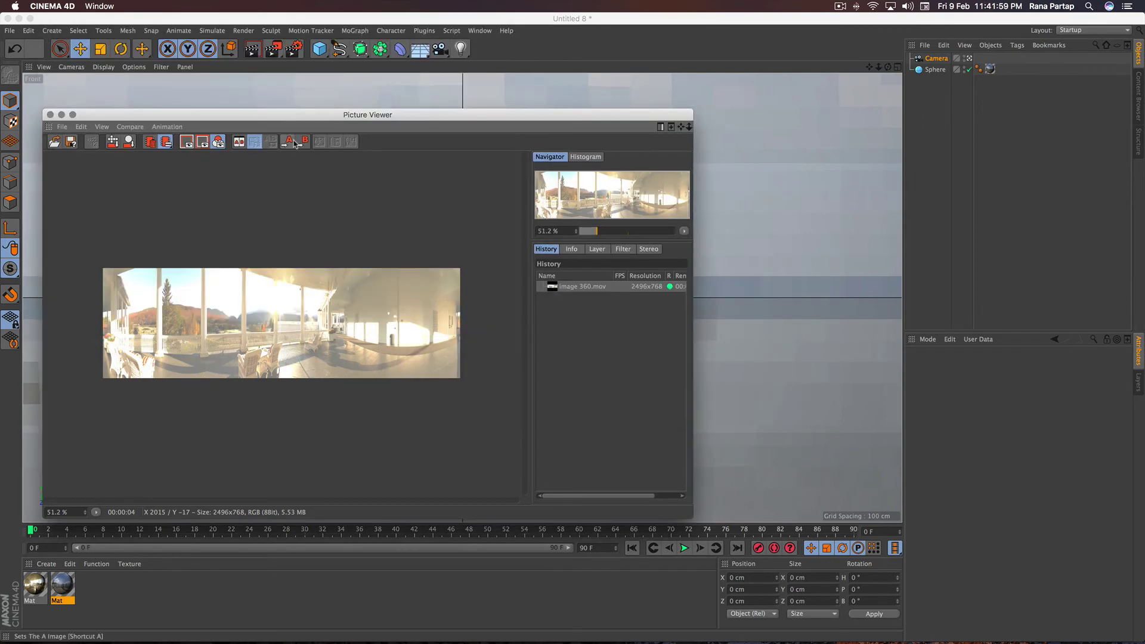
left_click(274, 49)
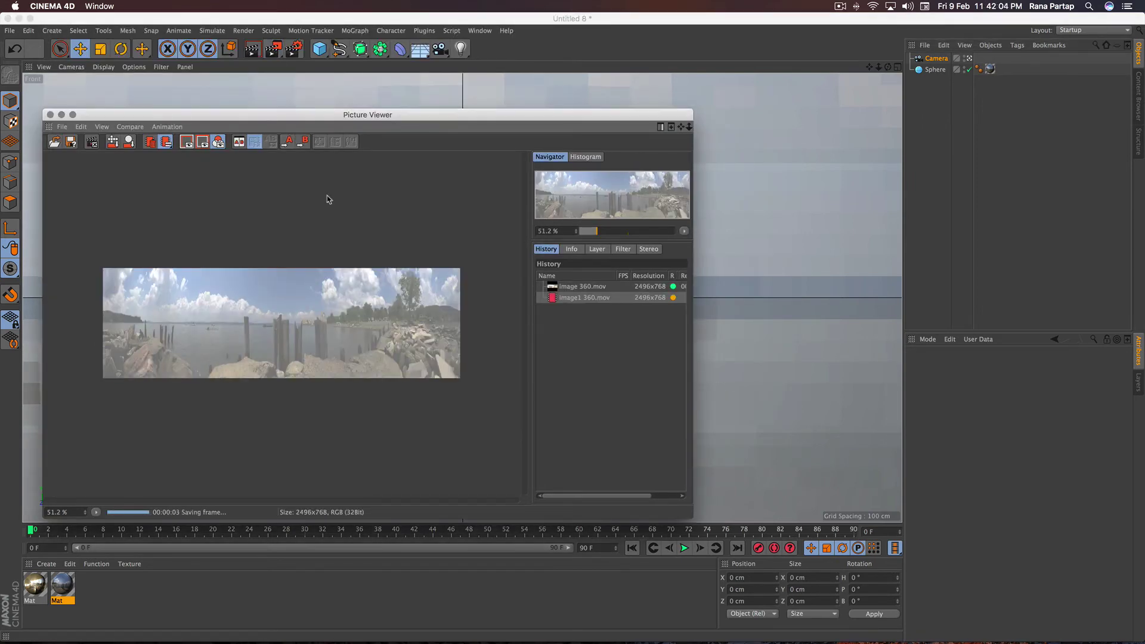
- Open image1 360.mov from the Desktop in QuickTime Player 7 and play it full screen
key("super+Tab")
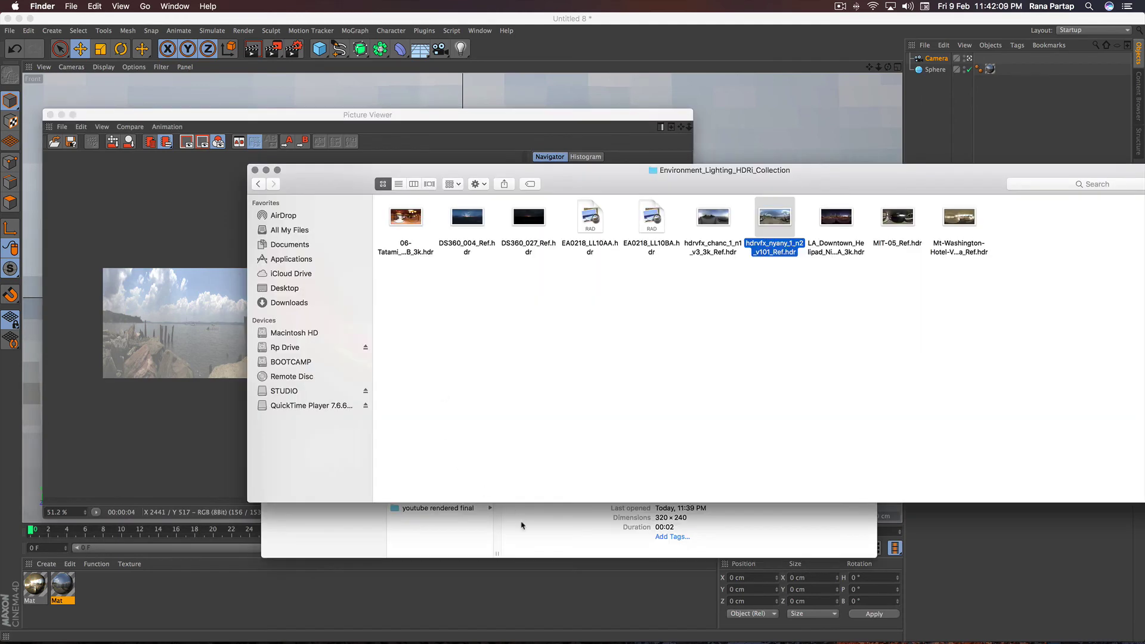
left_click(521, 525)
right_click(443, 226)
mouse_move(471, 241)
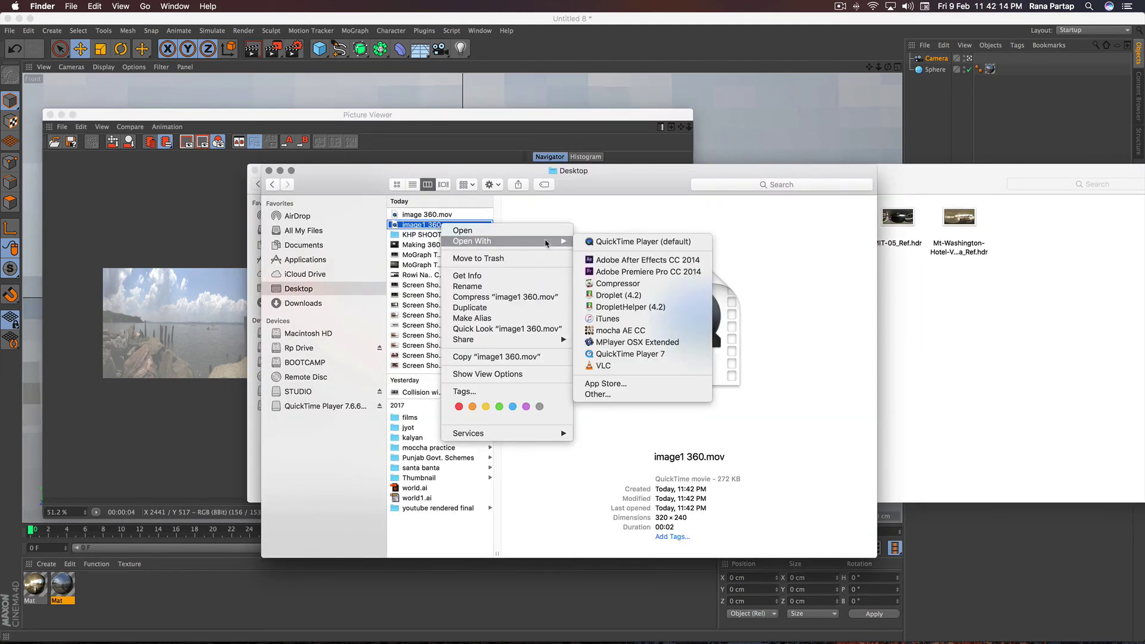
left_click(648, 355)
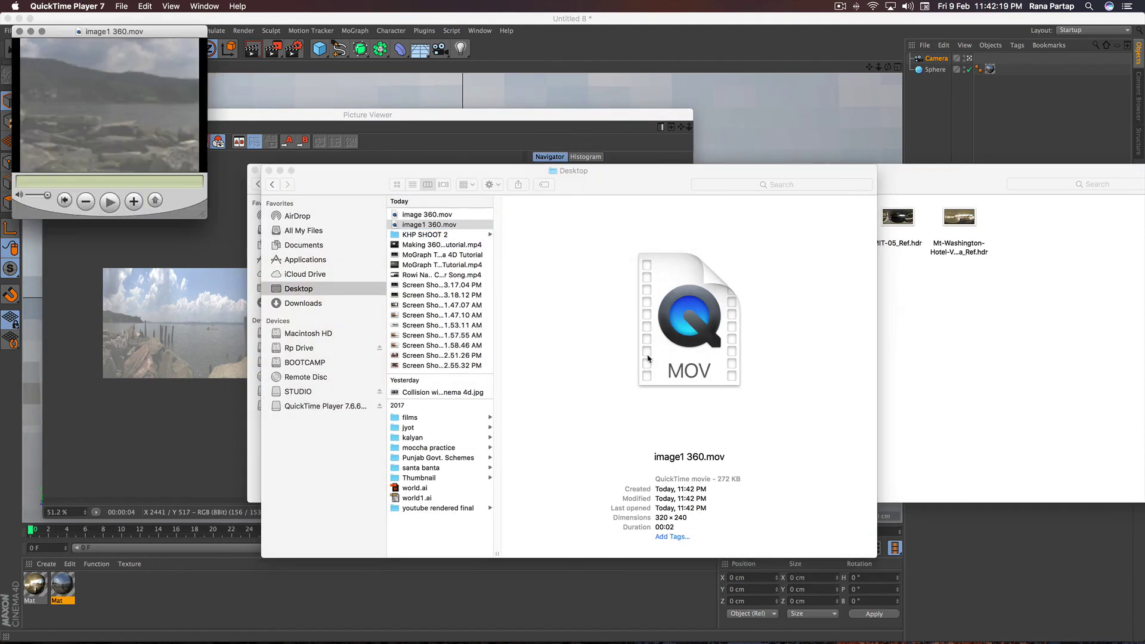
key("super+f")
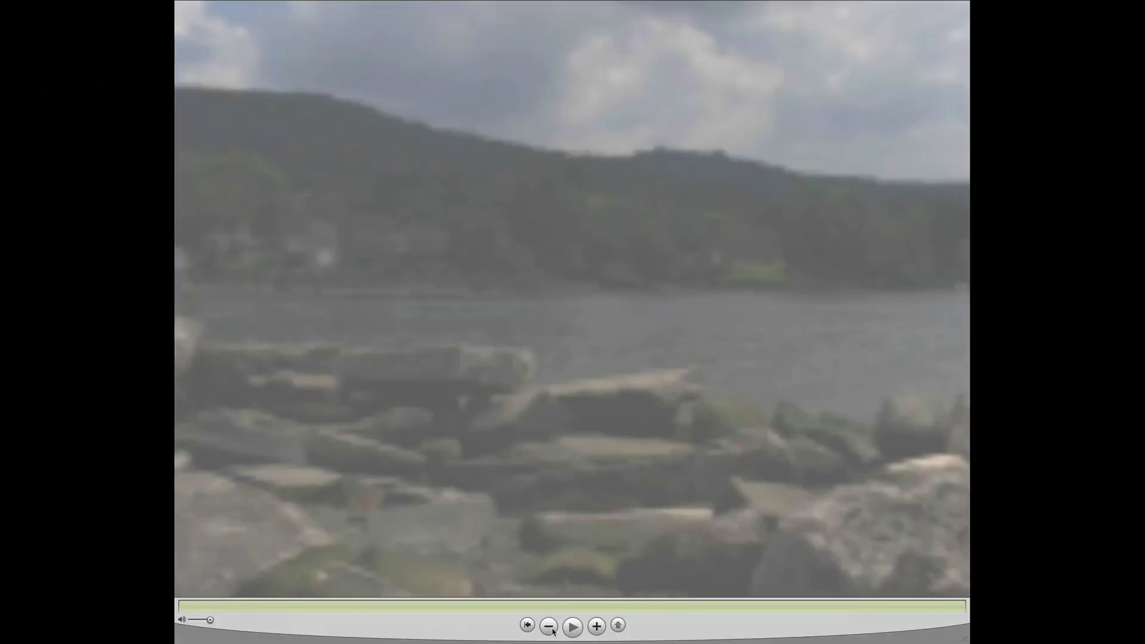
- Zoom out and pan around the image1 360.mov lakeside panorama to view the pilings and jetty
left_click(549, 627)
mouse_move(544, 377)
left_mouse_down()
mouse_move(768, 392)
mouse_move(417, 390)
left_mouse_up()
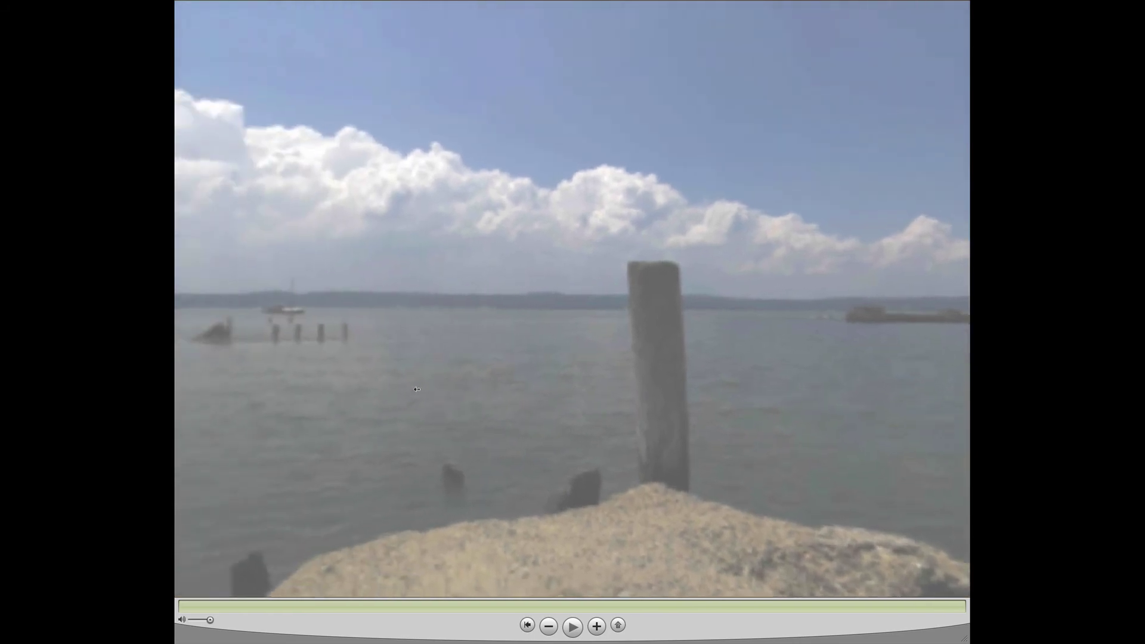